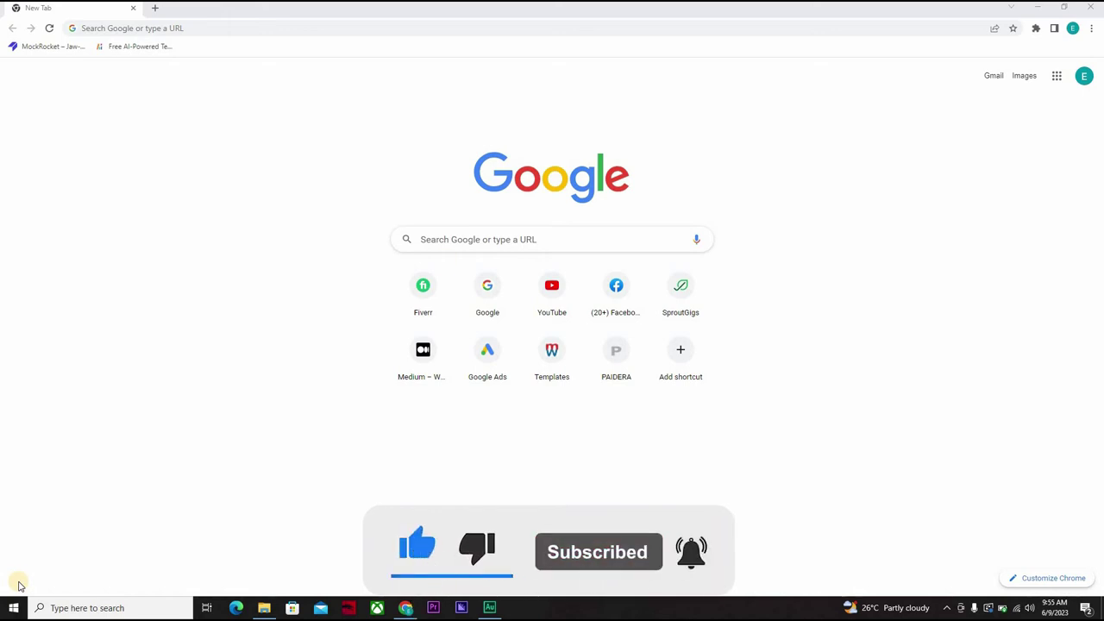
# Step: Search Google for 'payoneer' and choose the Payoneer suggestion to reach its sign-up landing page
pyautogui.click(450, 242)
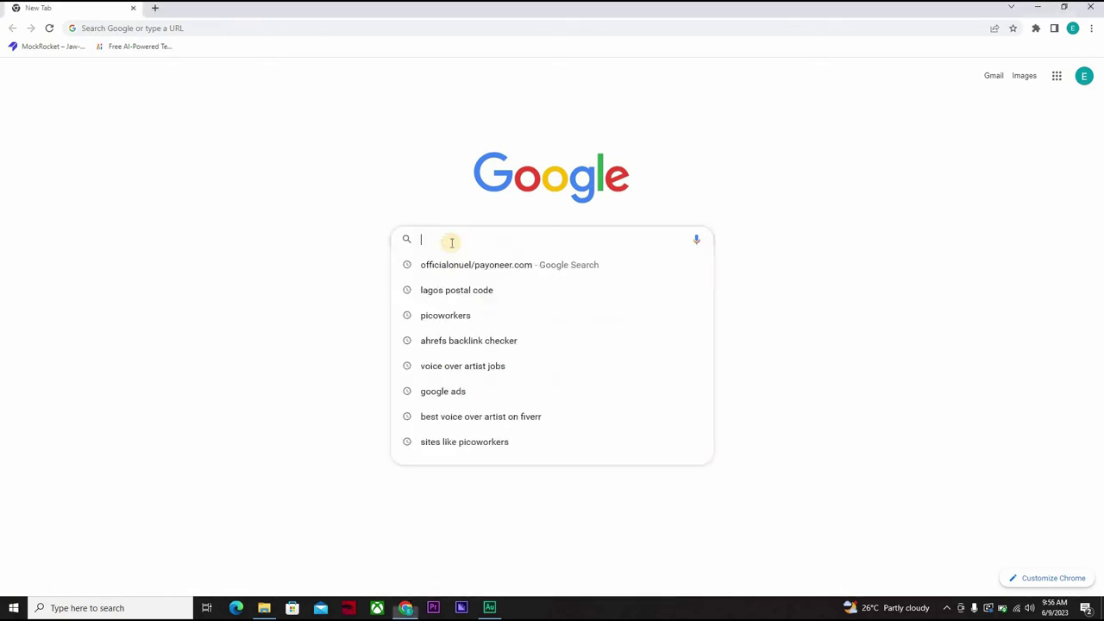
pyautogui.write('payon')
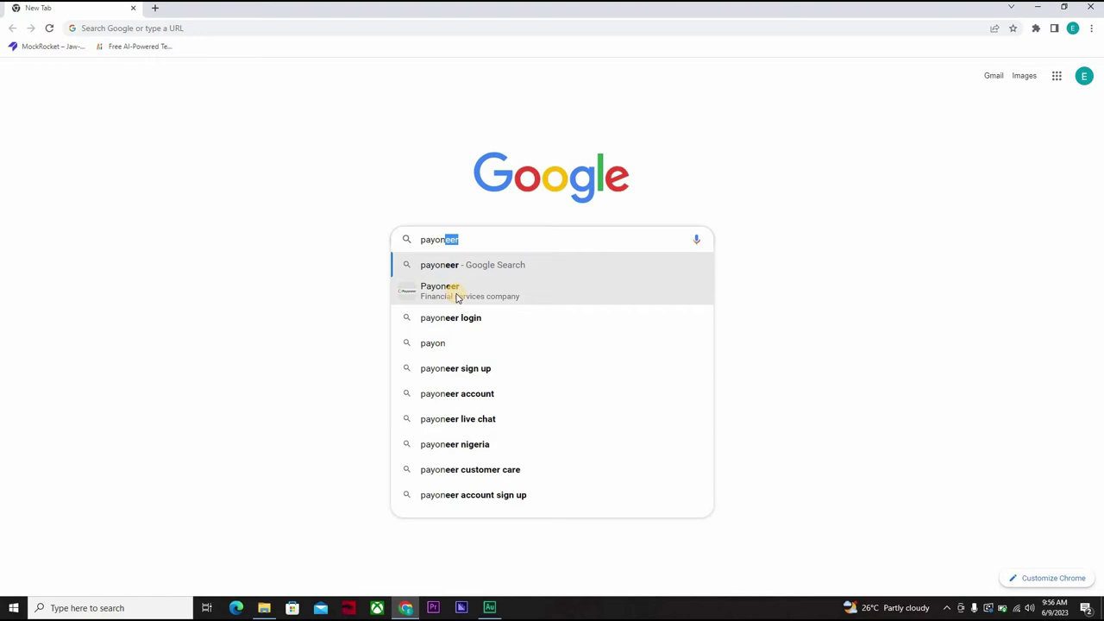
pyautogui.click(457, 298)
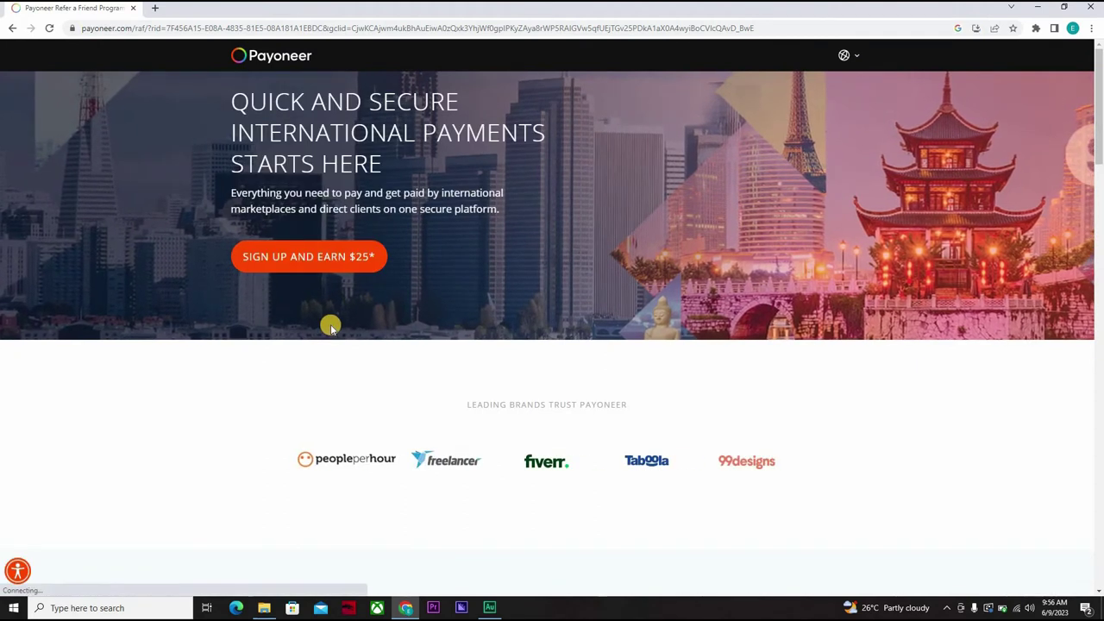
# Step: Start the 'Sign up and earn $25' registration to reach the account-type chooser
pyautogui.click(295, 257)
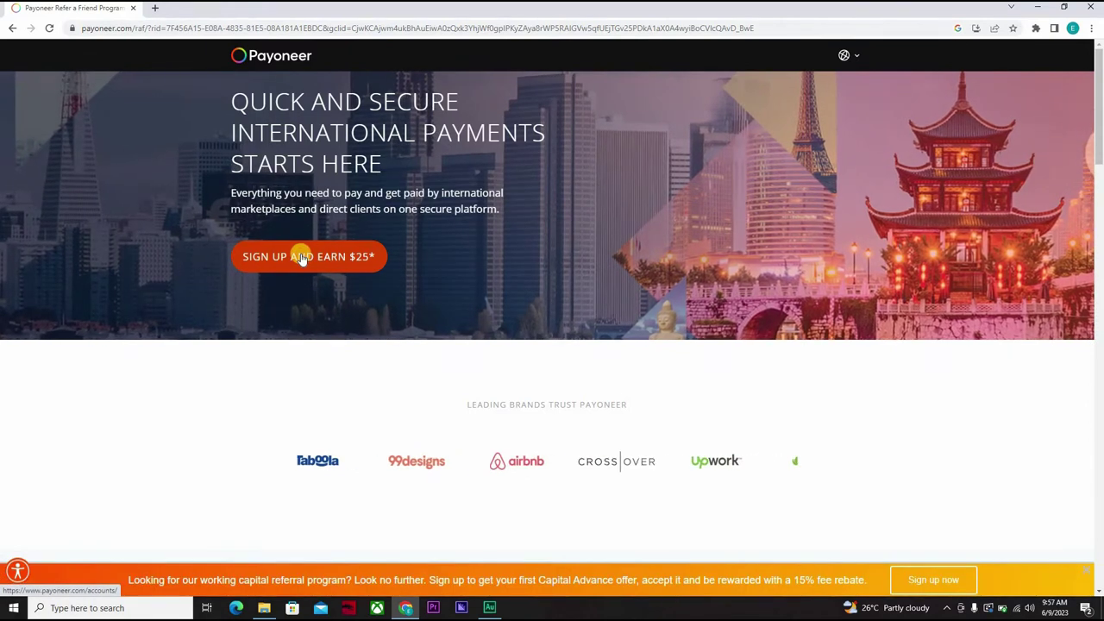
pyautogui.click(302, 257)
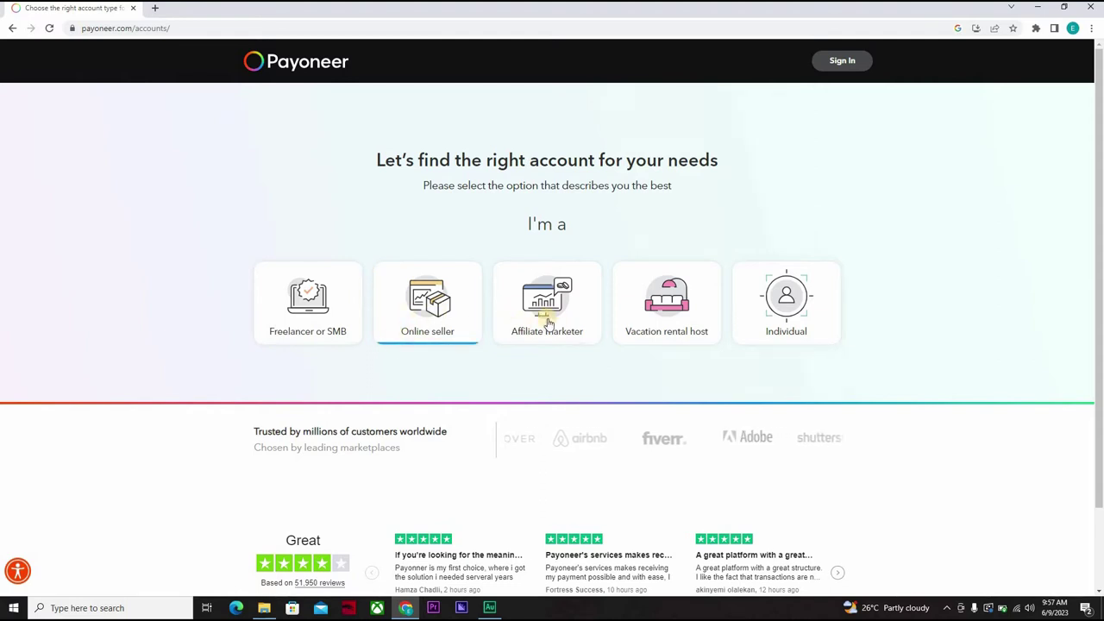
# Step: Pick the Online seller profile and the option to both send and receive global payments
pyautogui.click(621, 300)
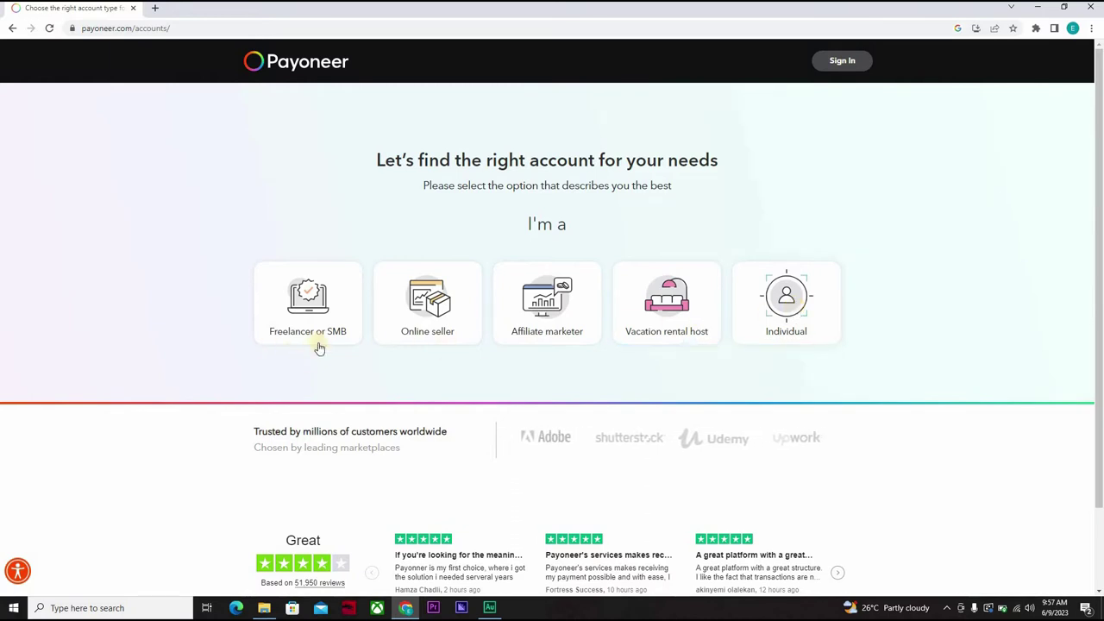
pyautogui.click(422, 328)
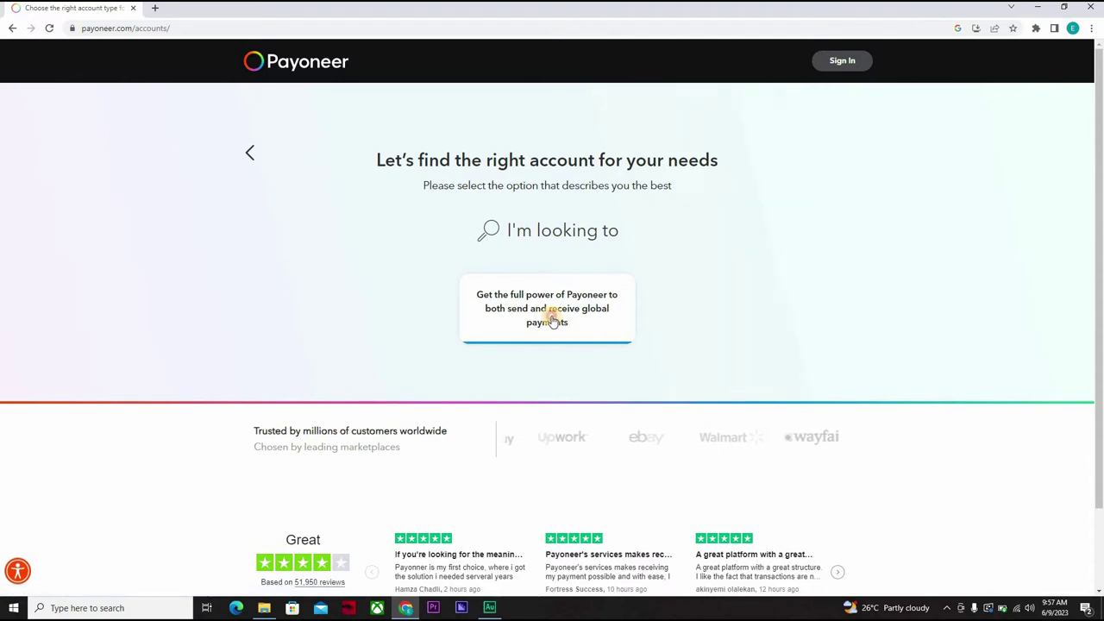
pyautogui.click(552, 319)
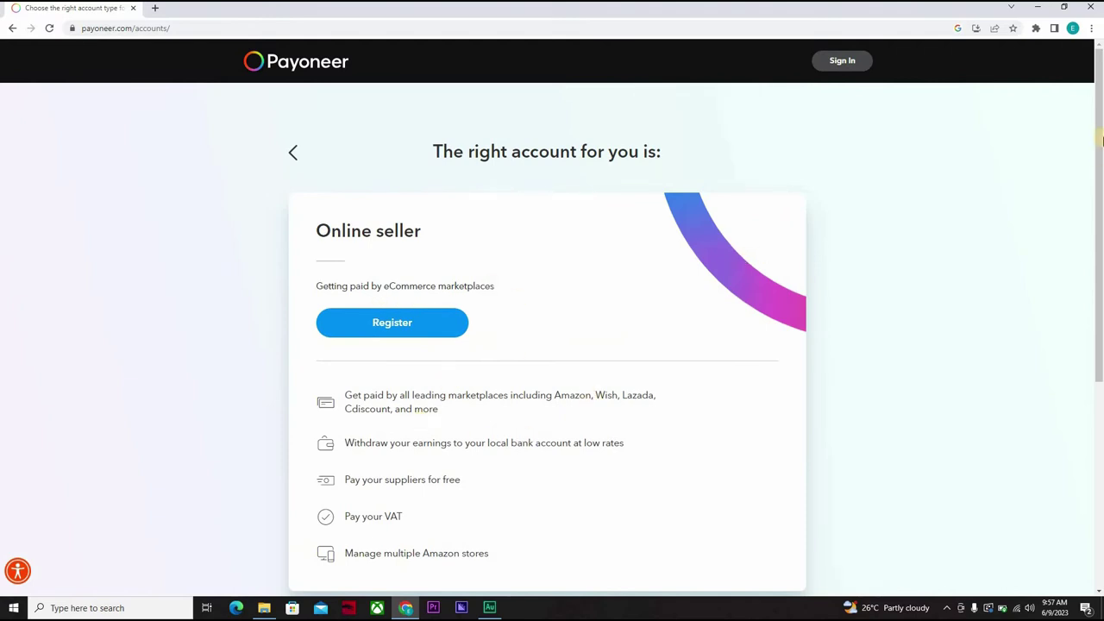
# Step: Register the recommended Online seller account to open the Sign Up form at Getting Started
pyautogui.scroll(-1, 446, 365)
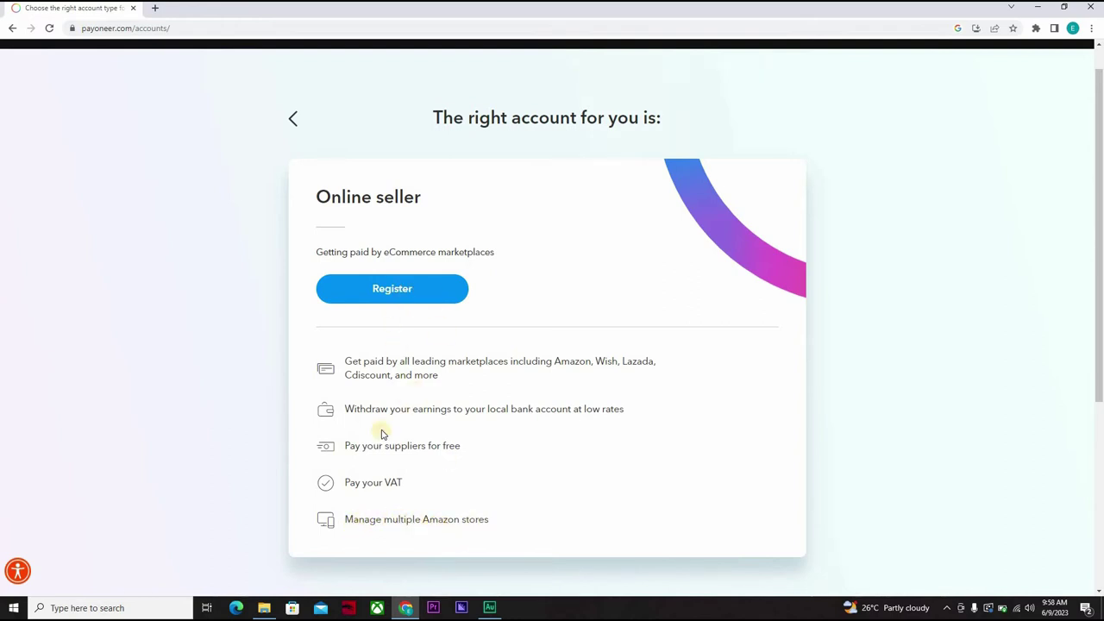
pyautogui.click(384, 293)
pyautogui.click(413, 291)
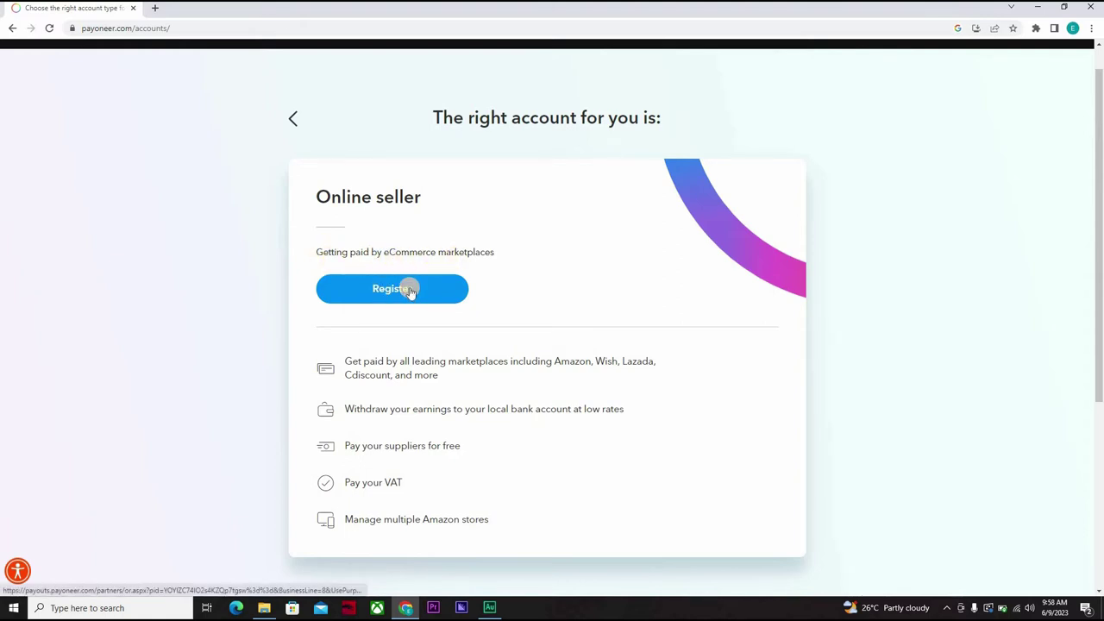
pyautogui.click(412, 292)
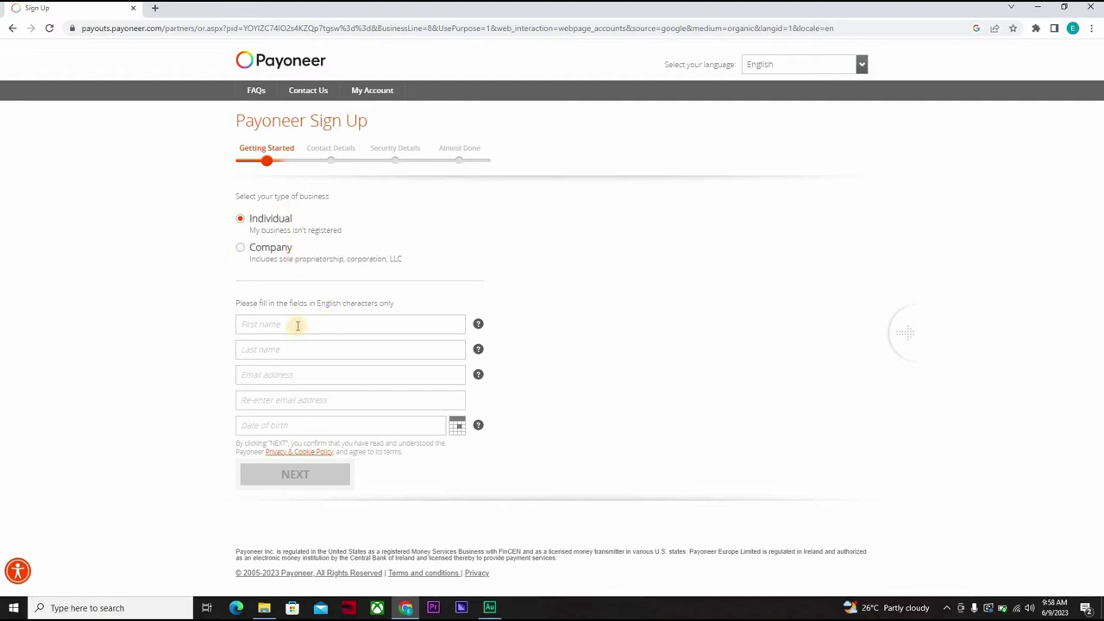
# Step: Fill in the first name, last name, e-mail address and re-entered e-mail on Getting Started
pyautogui.click(298, 325)
pyautogui.write('Emmanu')
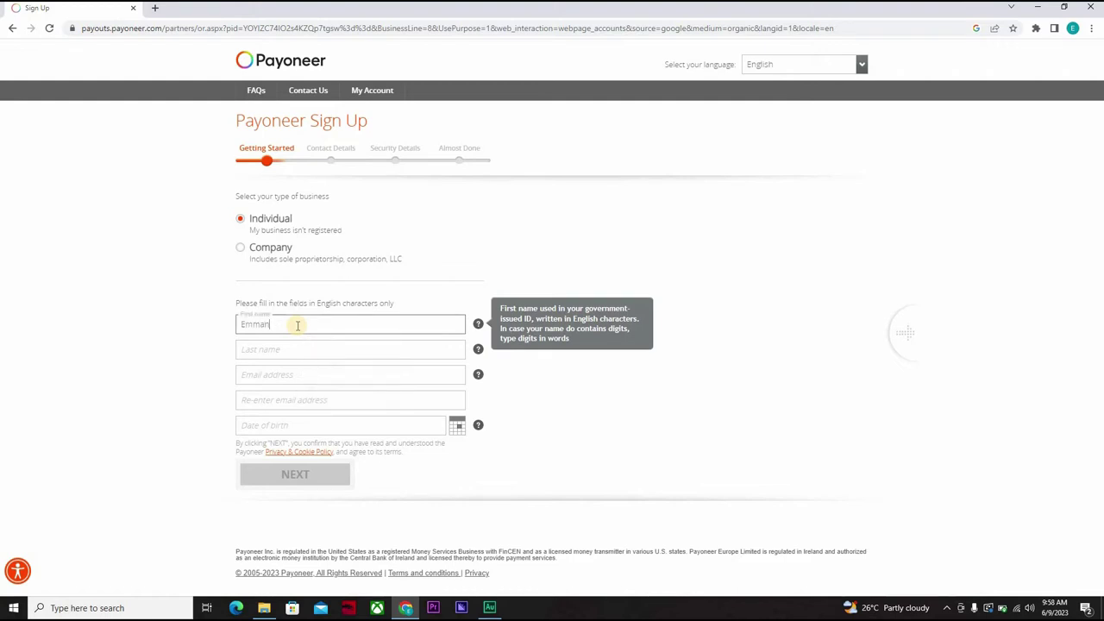
pyautogui.write('el')
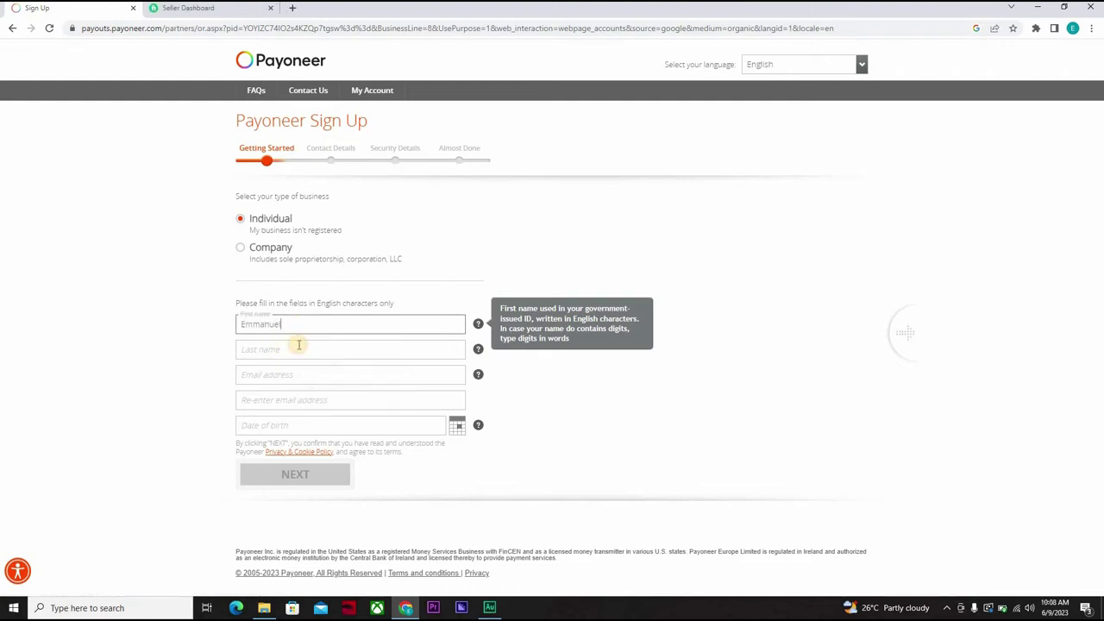
pyautogui.click(297, 348)
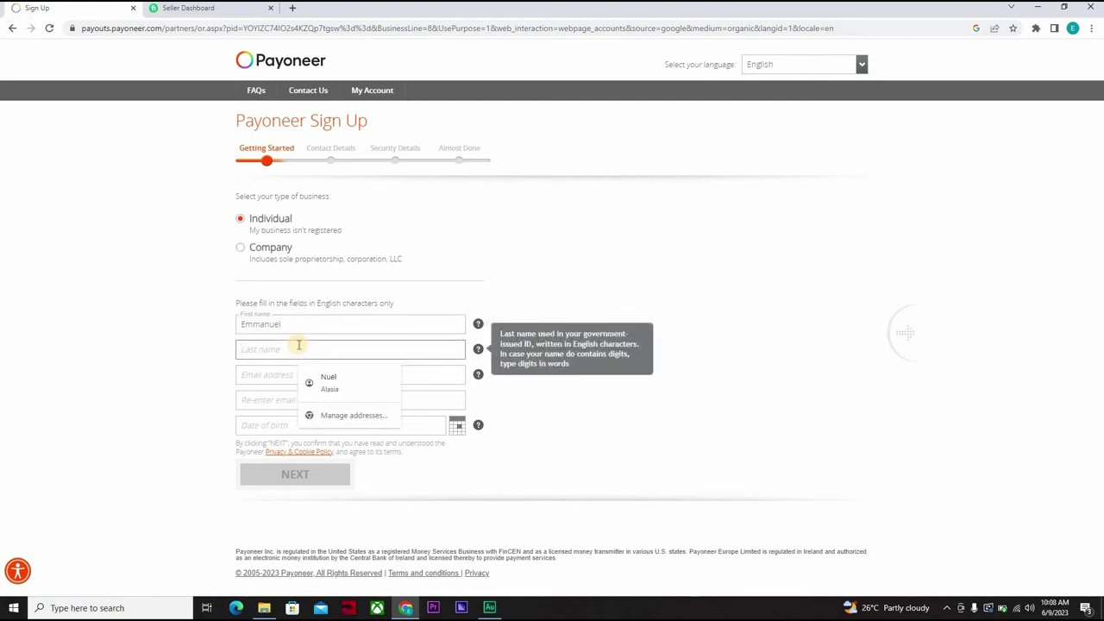
pyautogui.write('O')
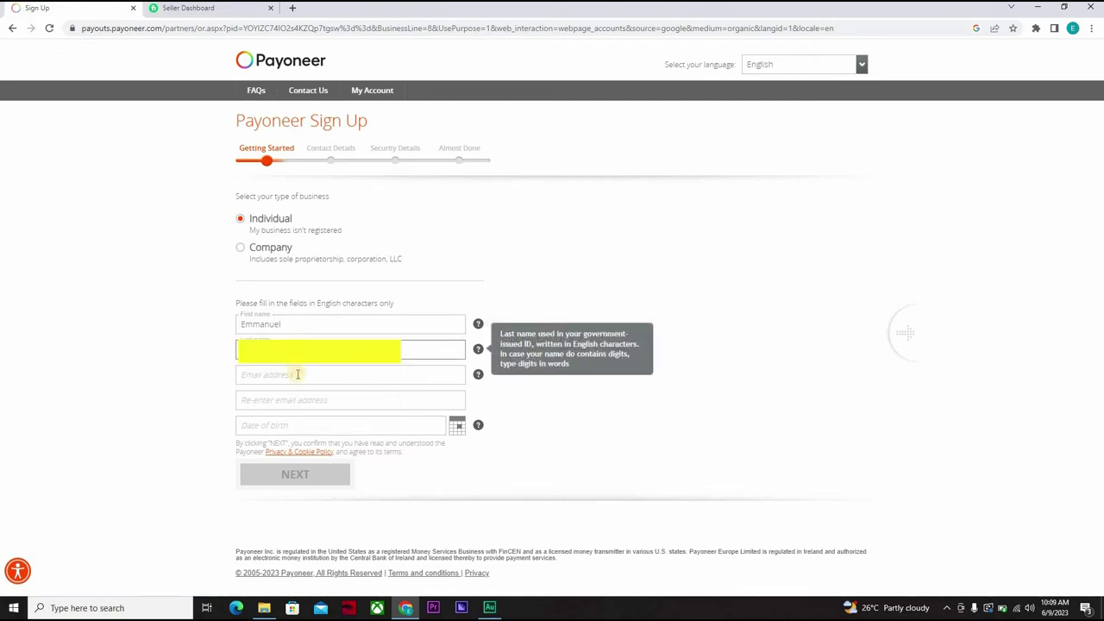
pyautogui.click(297, 375)
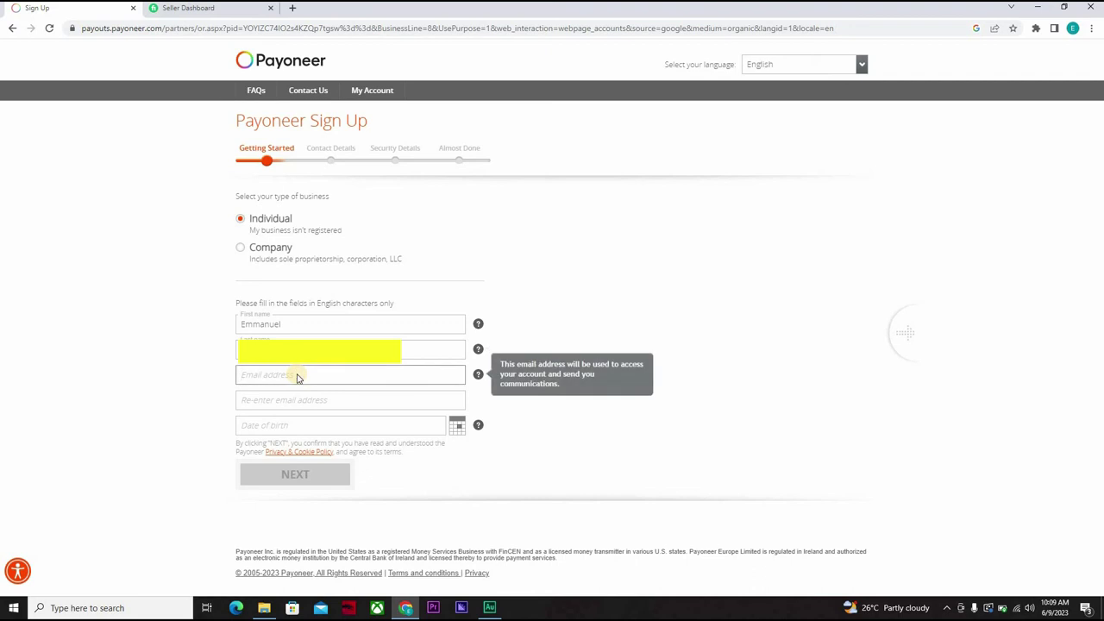
pyautogui.write('o')
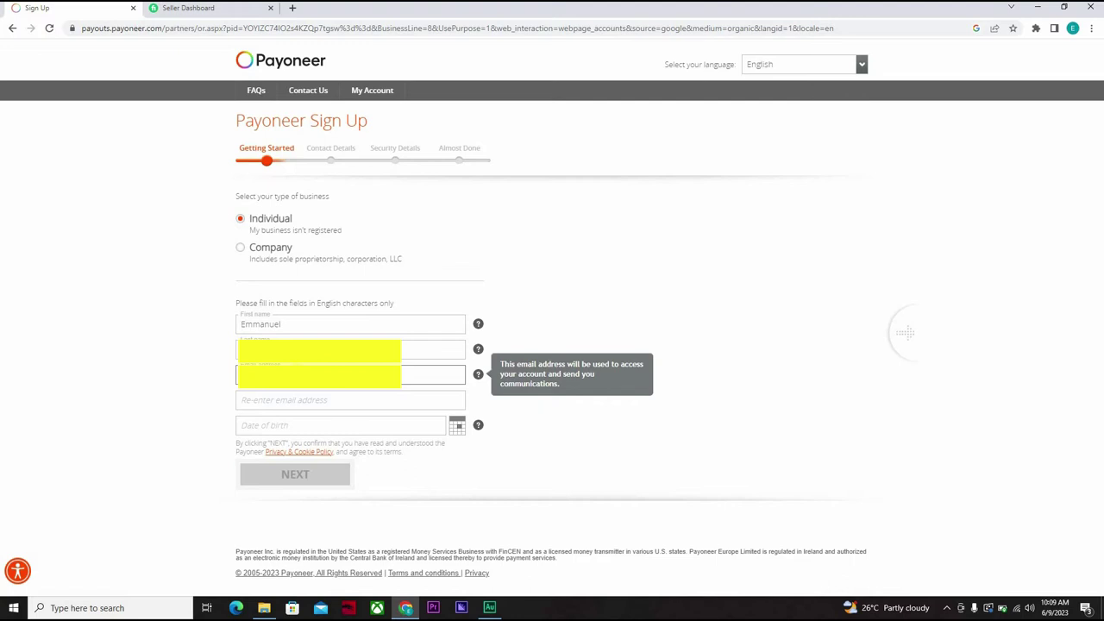
pyautogui.click(302, 401)
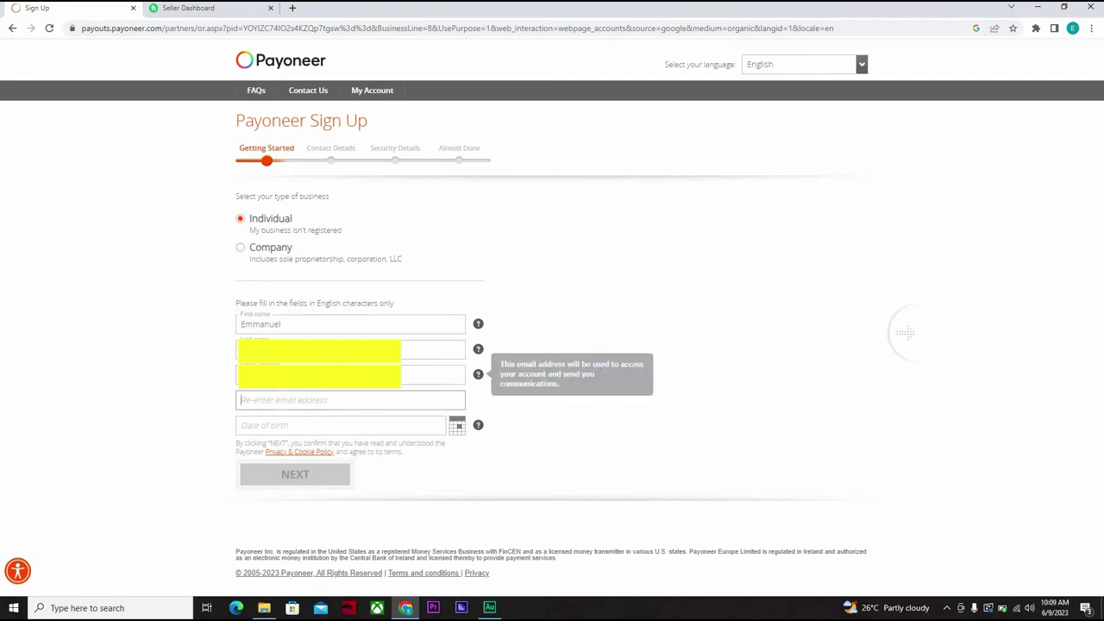
pyautogui.click(219, 374)
pyautogui.click(258, 403)
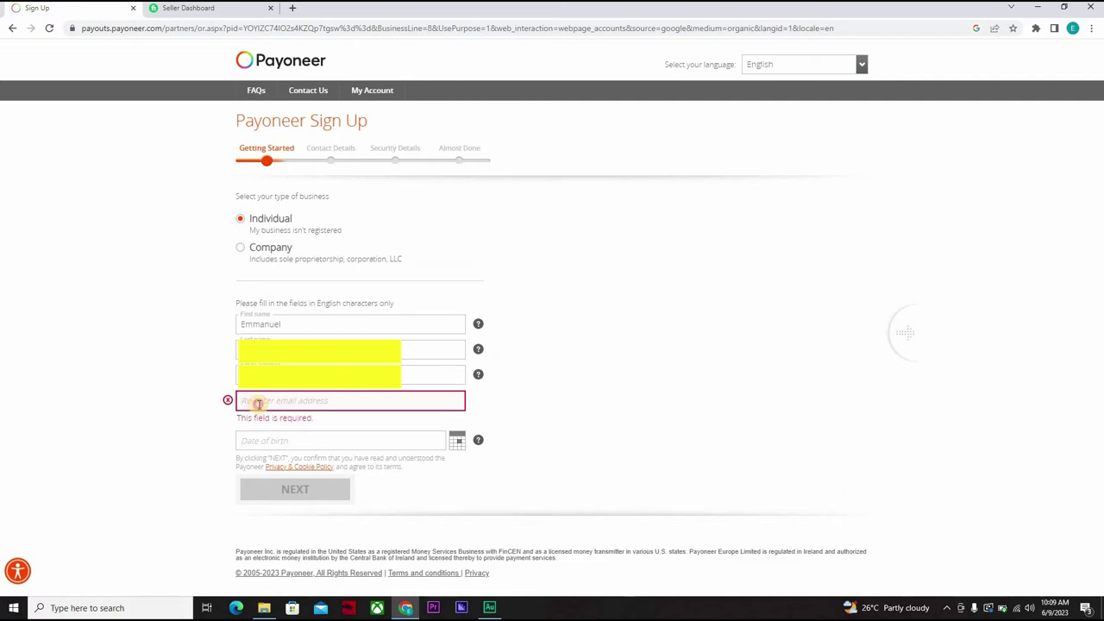
pyautogui.write('e')
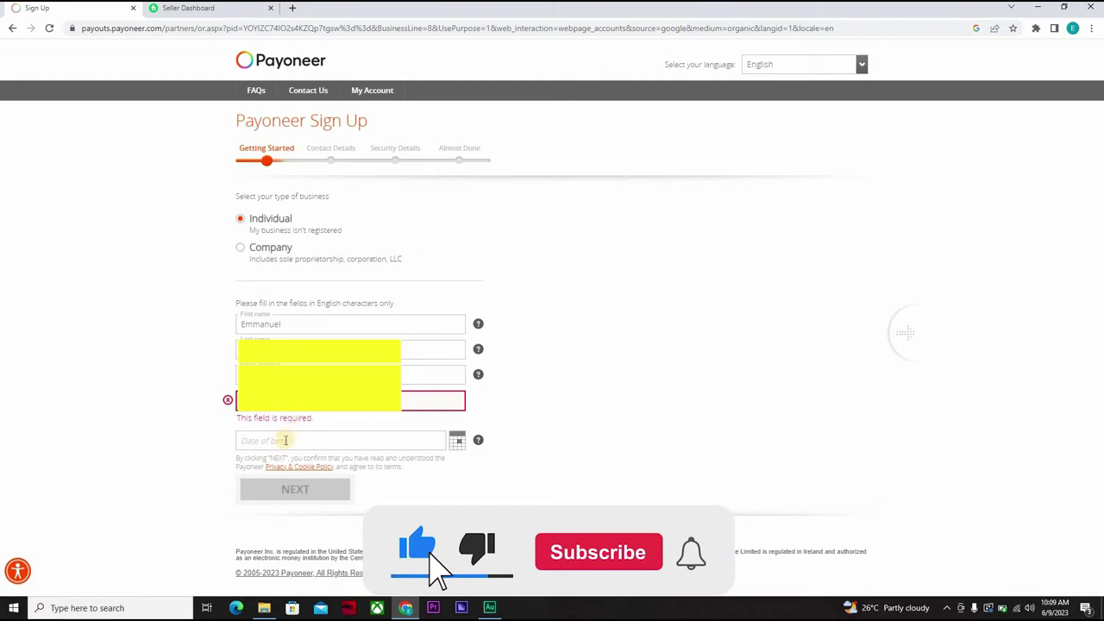
pyautogui.click(302, 441)
pyautogui.click(296, 455)
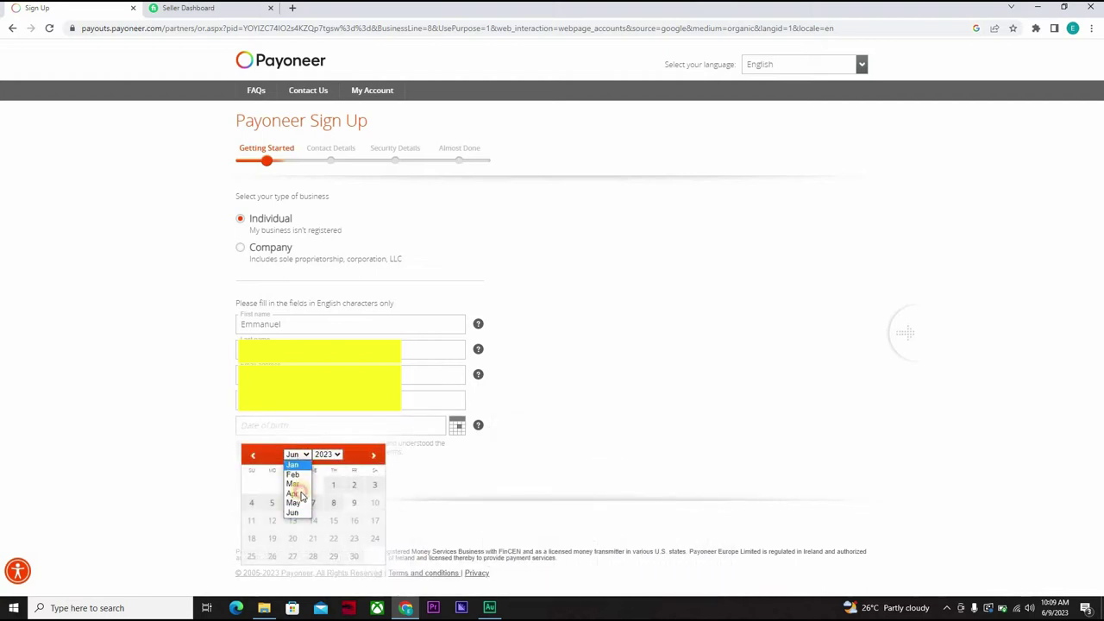
pyautogui.click(293, 493)
pyautogui.click(332, 453)
pyautogui.scroll(8, 326, 301)
pyautogui.scroll(-1, 324, 328)
pyautogui.click(323, 326)
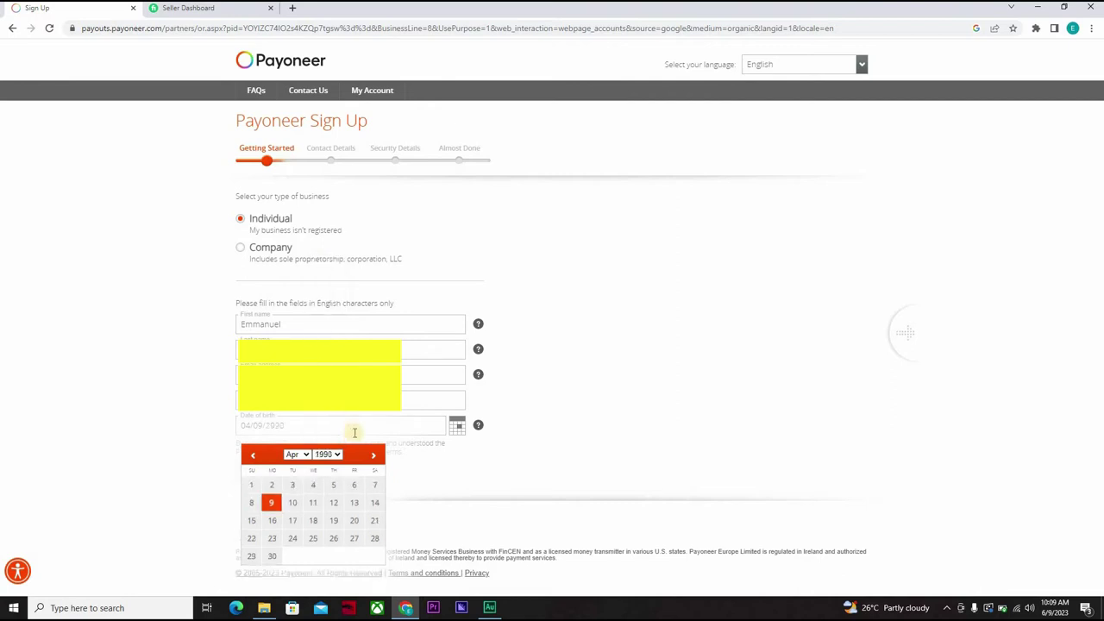
pyautogui.click(337, 455)
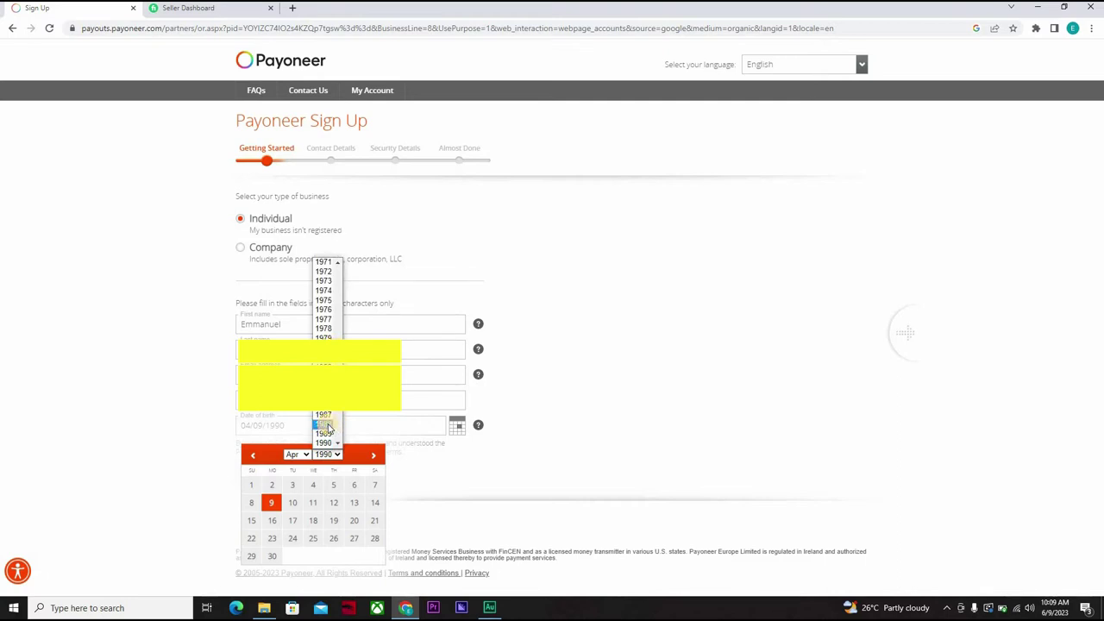
pyautogui.click(326, 424)
pyautogui.click(252, 504)
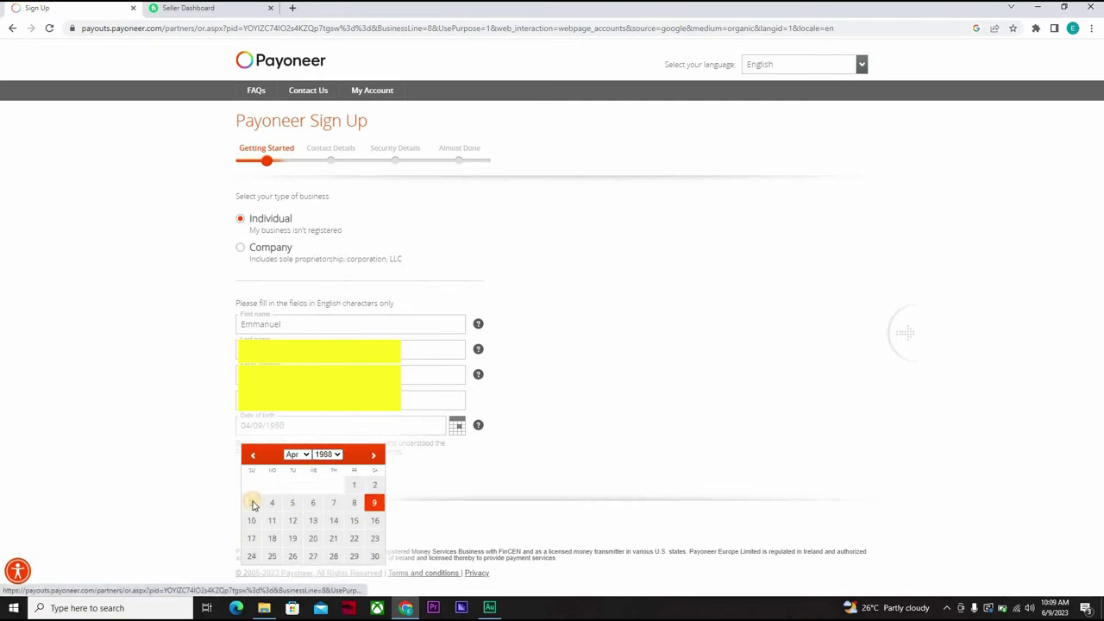
pyautogui.click(295, 474)
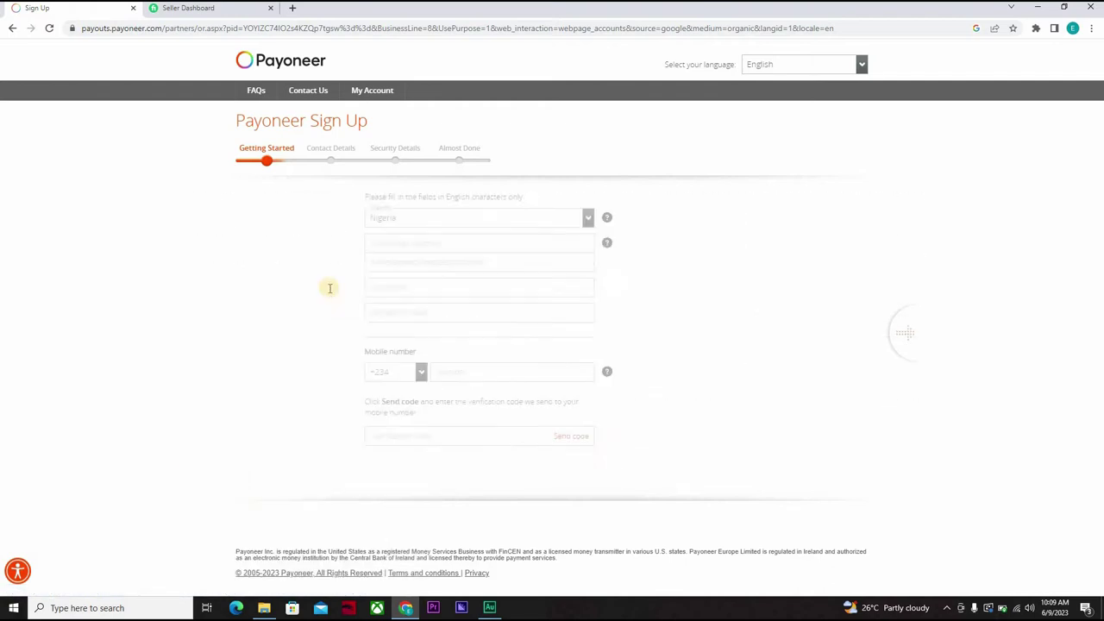
# Step: Enter the street address, city Lagos, and postal code 100001 from autofill
pyautogui.click(312, 243)
pyautogui.write('Ajah')
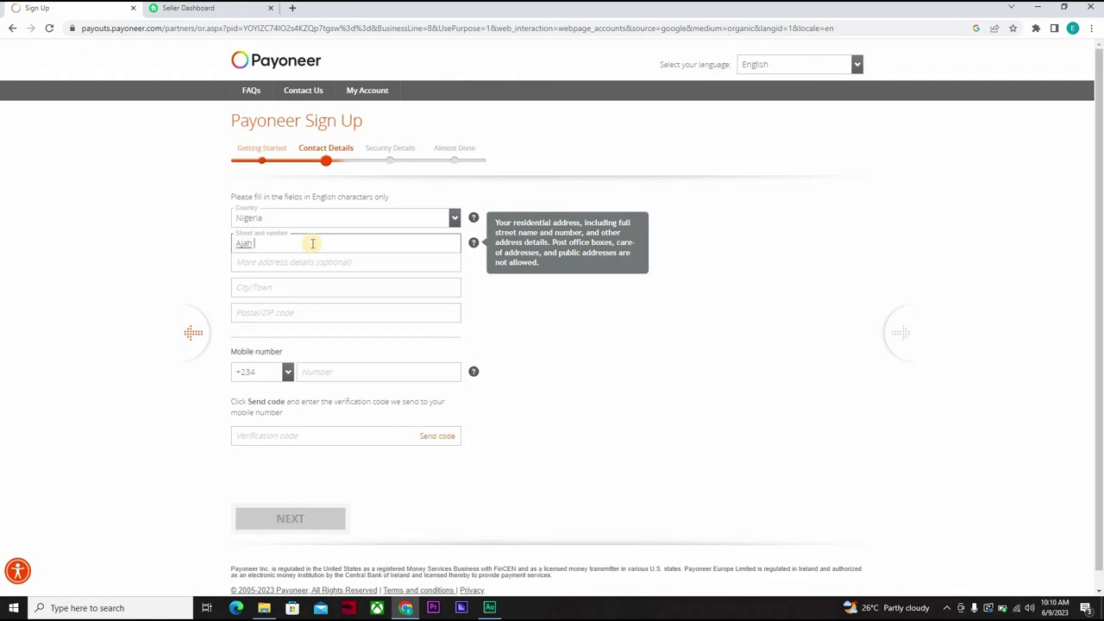
pyautogui.write('Island')
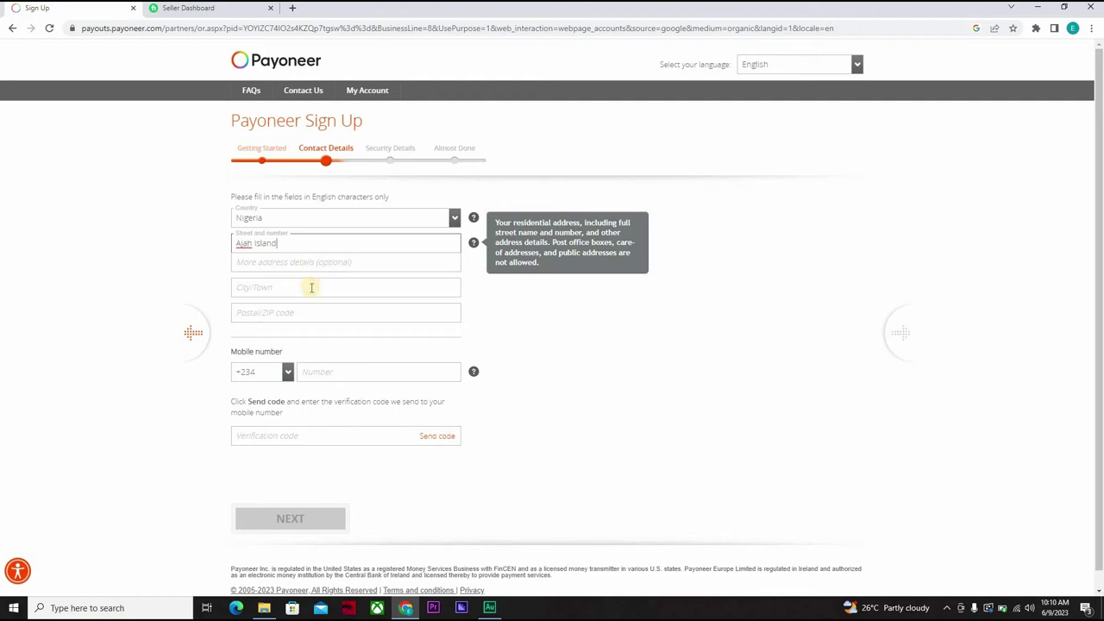
pyautogui.click(312, 288)
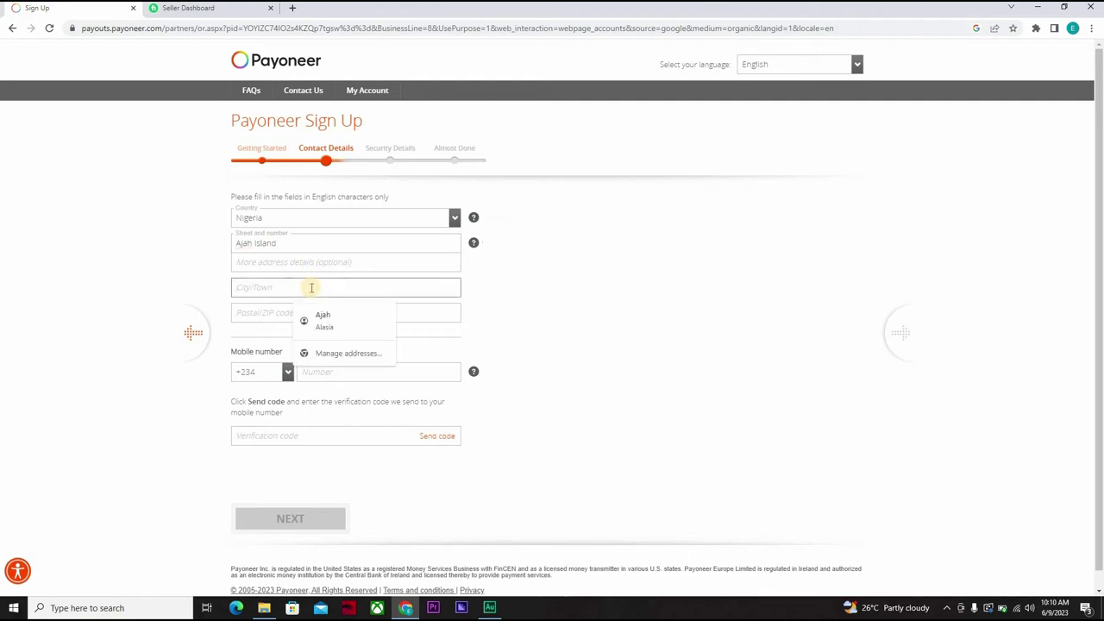
pyautogui.write('Lagos')
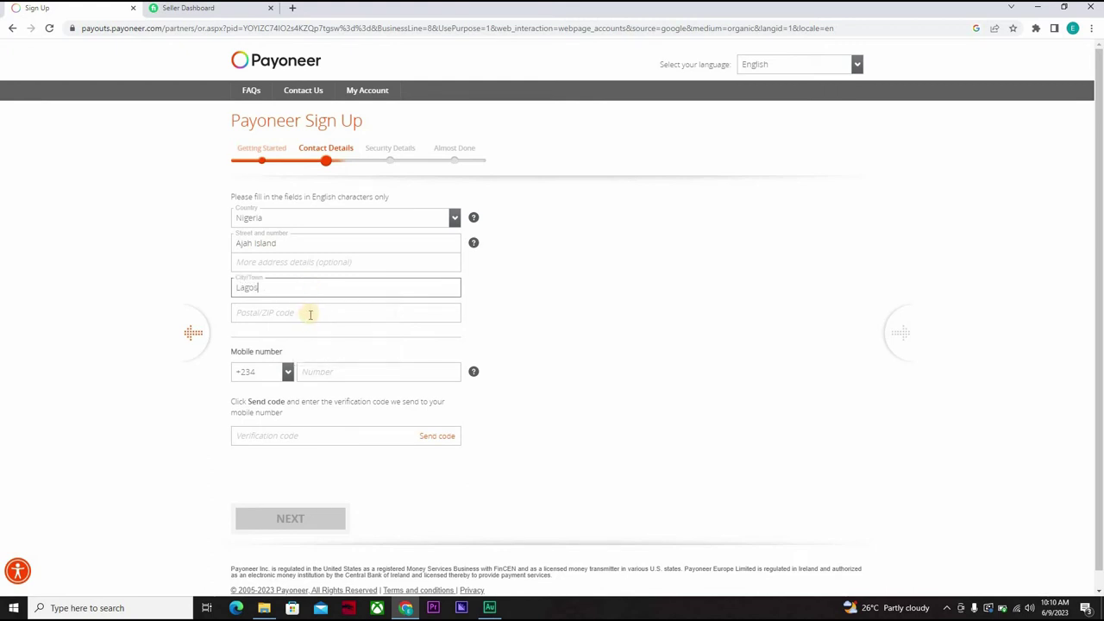
pyautogui.press('Tab')
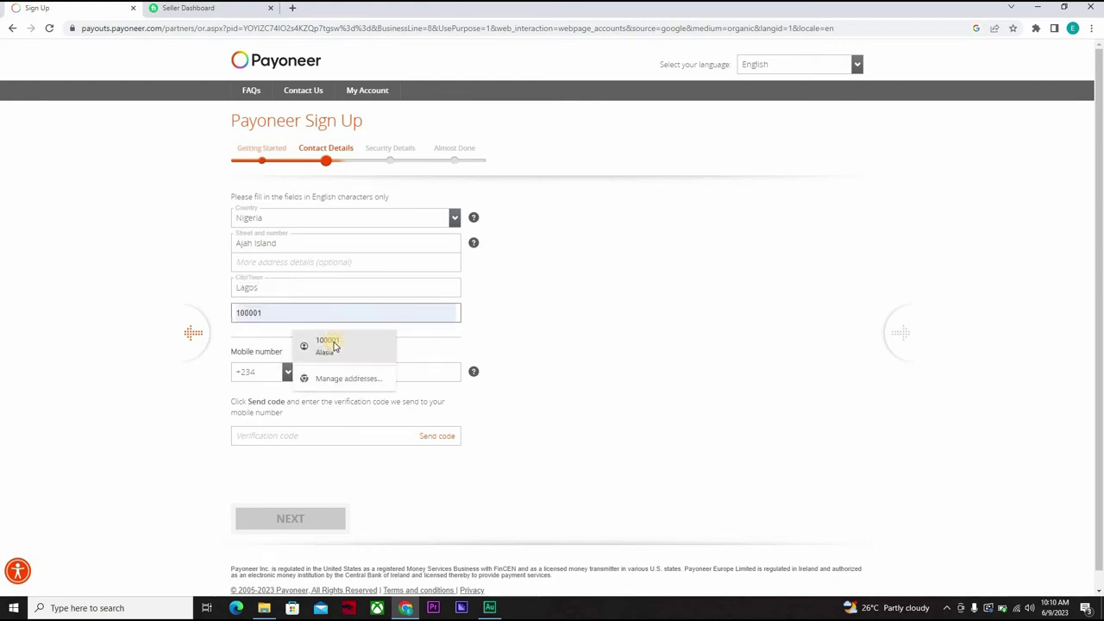
pyautogui.click(334, 345)
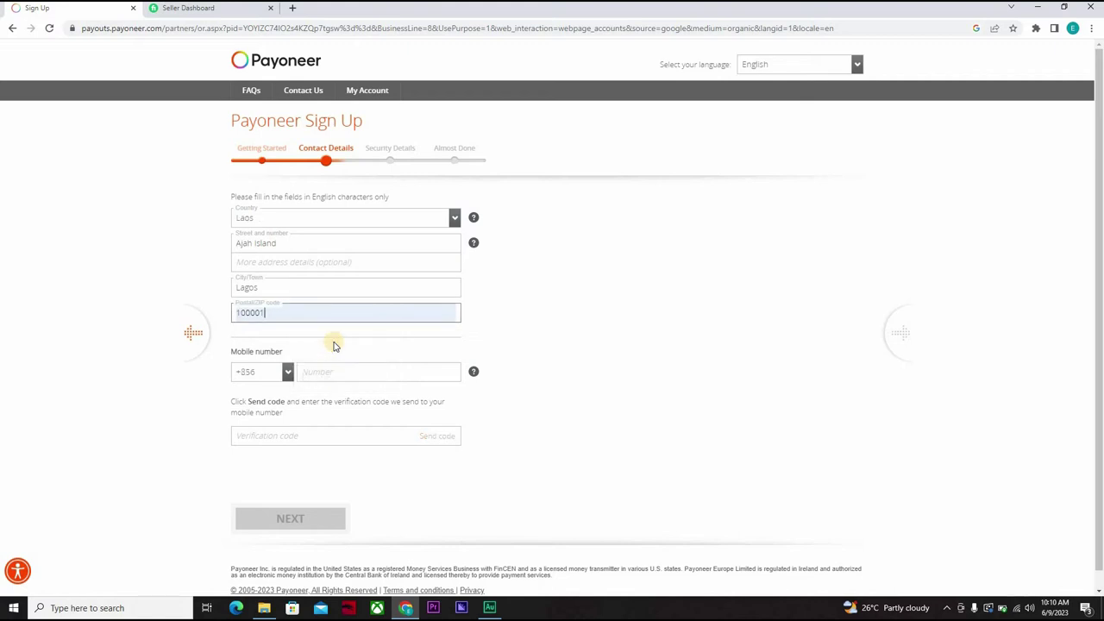
# Step: Reselect Nigeria as the country and enter the +234 mobile number
pyautogui.click(268, 221)
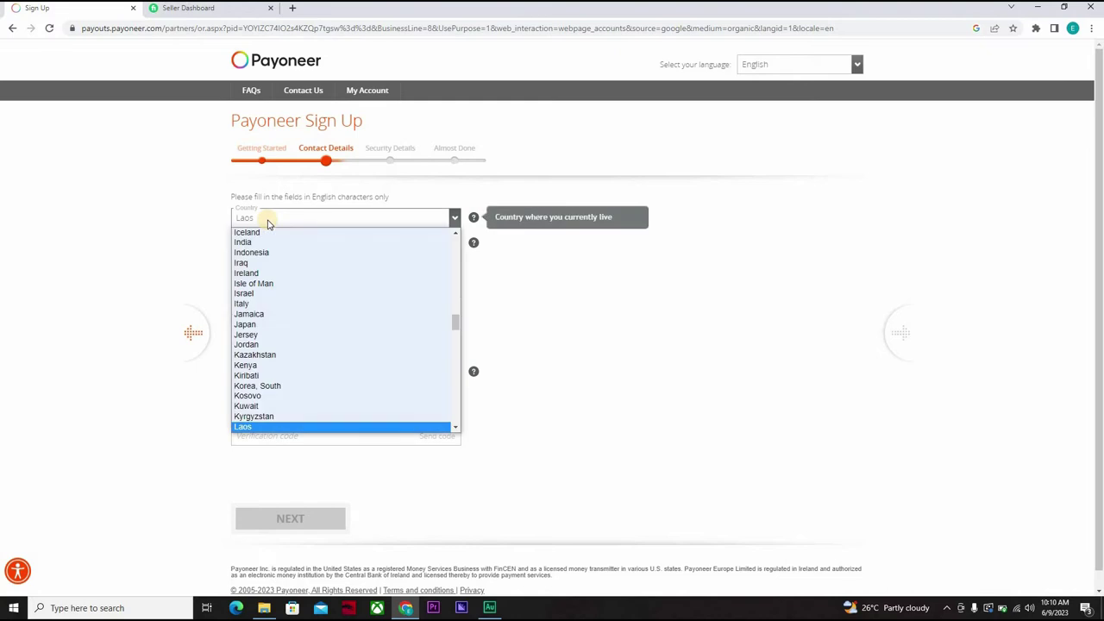
pyautogui.press('Down')
pyautogui.press('Down')
pyautogui.press('Down')
pyautogui.press('Down')
pyautogui.press('Down')
pyautogui.press('Down')
pyautogui.press('Down')
pyautogui.press('Down')
pyautogui.press('Down')
pyautogui.press('Down')
pyautogui.press('Down')
pyautogui.press('Down')
pyautogui.press('Down')
pyautogui.press('Down')
pyautogui.press('Down')
pyautogui.press('Down')
pyautogui.press('Down')
pyautogui.press('Down')
pyautogui.press('Down')
pyautogui.press('Down')
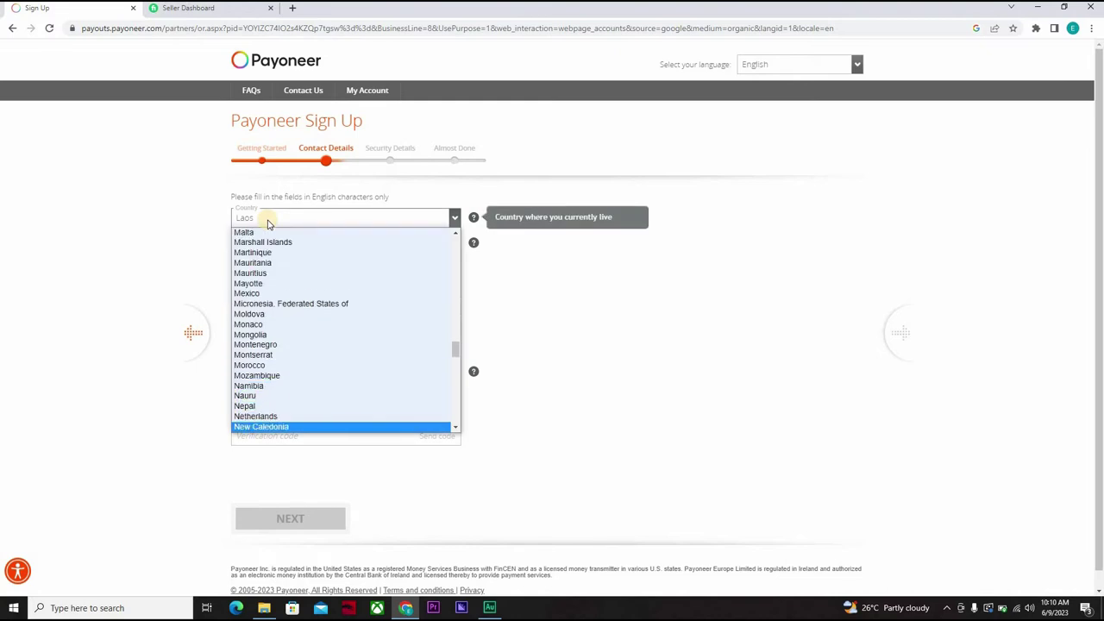
pyautogui.press('Down')
pyautogui.press('Down')
pyautogui.press('Down')
pyautogui.press('Return')
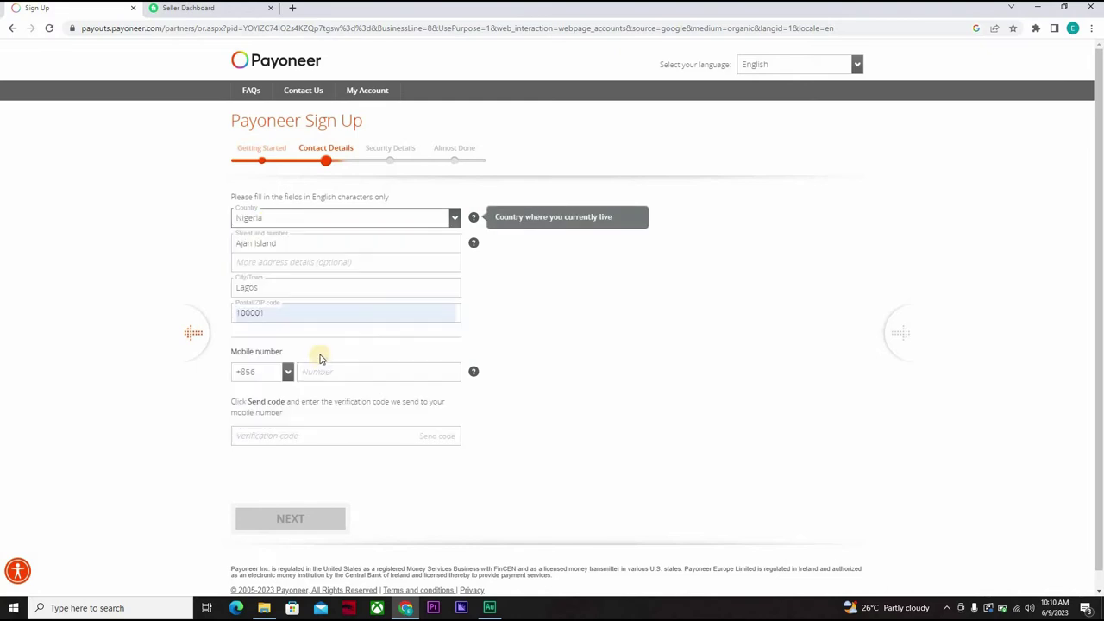
pyautogui.click(321, 372)
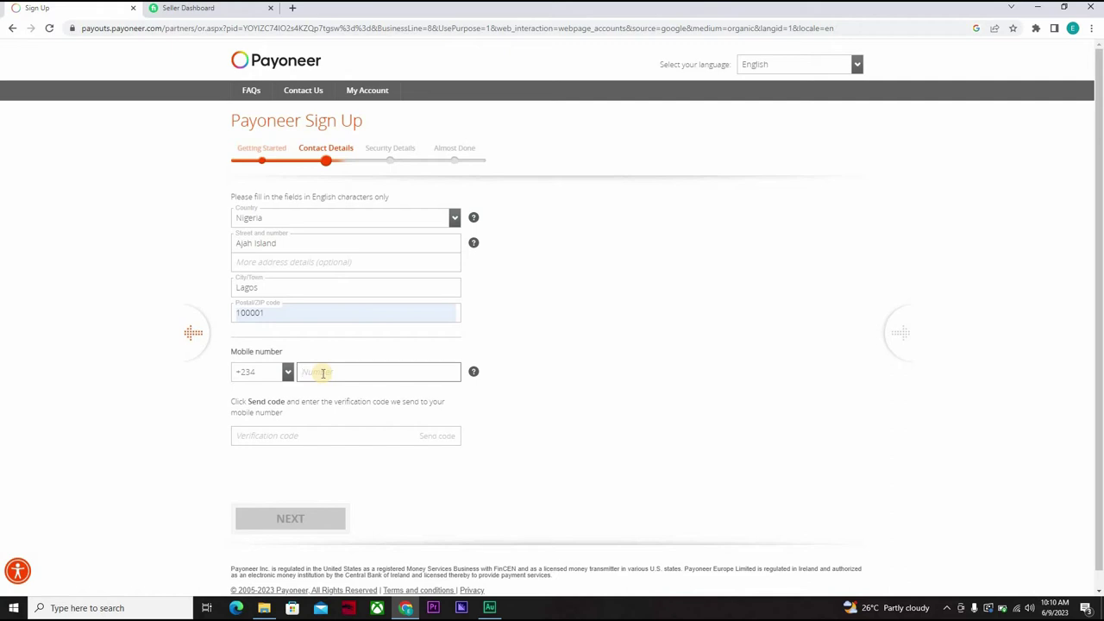
pyautogui.write('816')
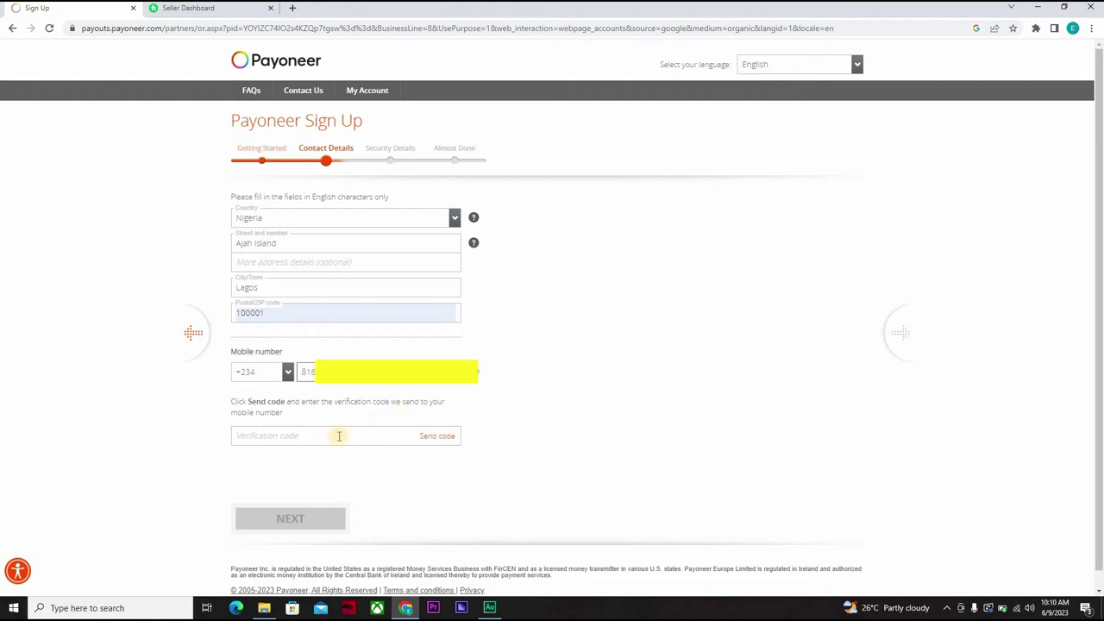
# Step: Send a verification code to the mobile number and enter the received code
pyautogui.click(431, 435)
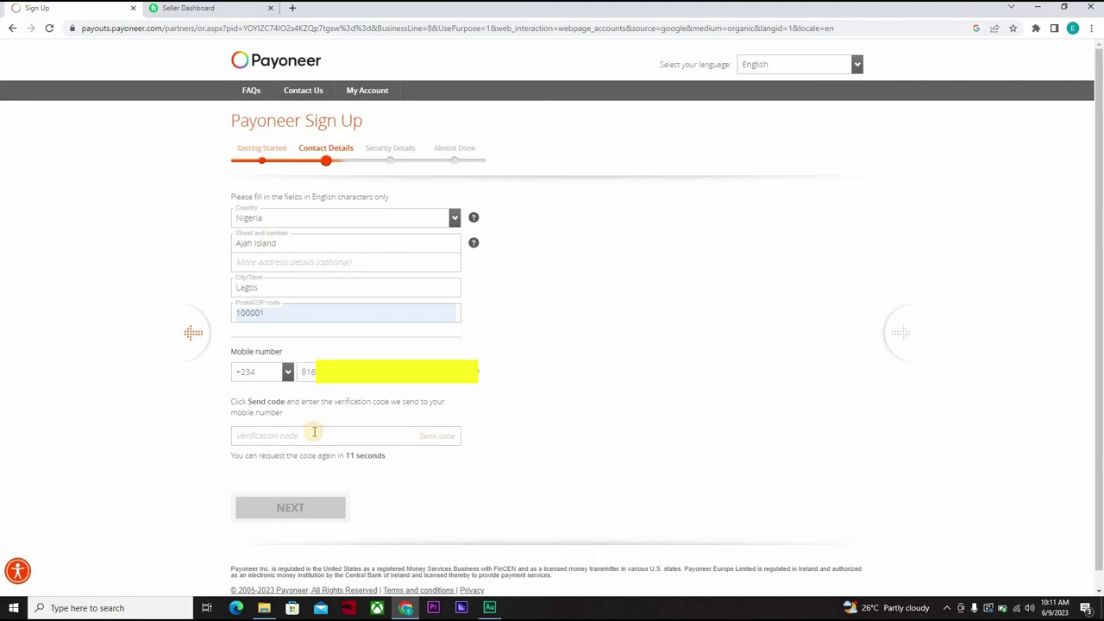
pyautogui.click(314, 432)
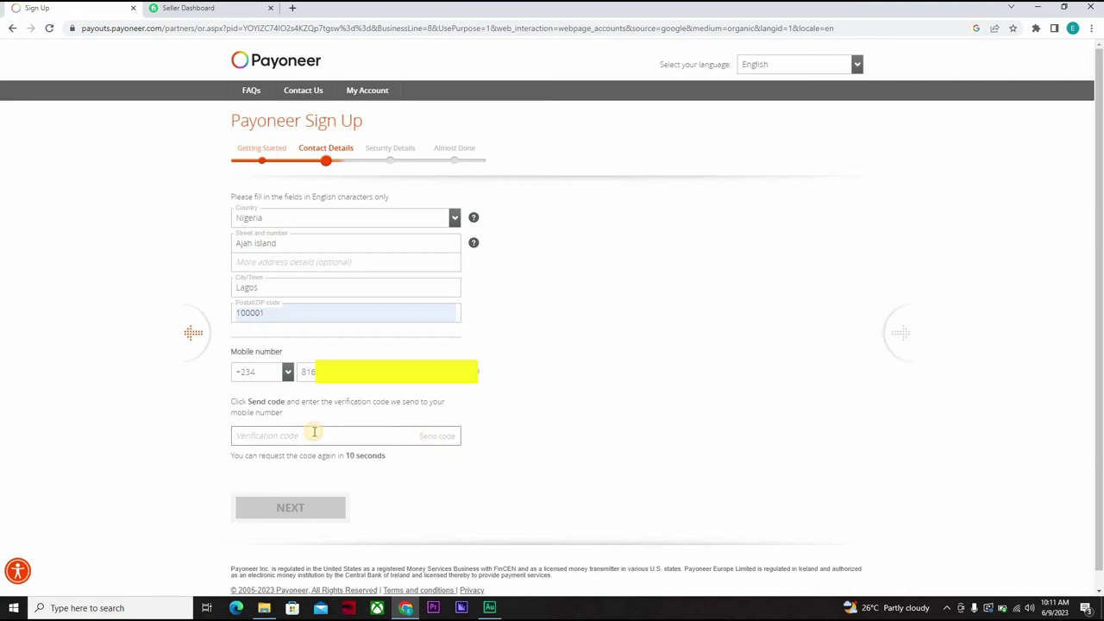
# Step: Submit the contact details, then enter and confirm the account password
pyautogui.click(302, 507)
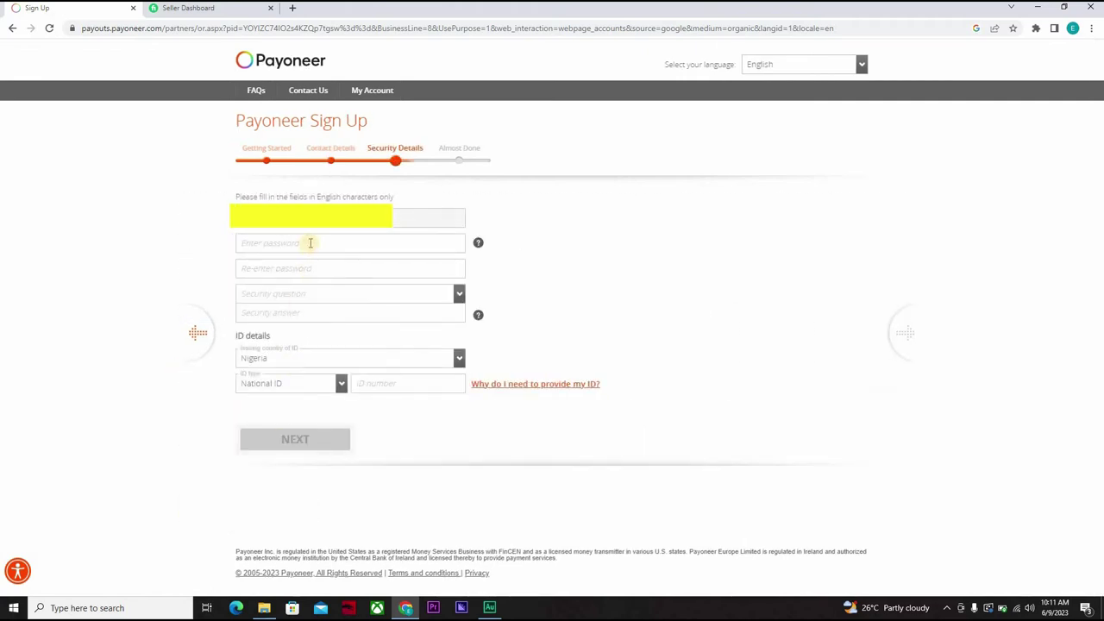
pyautogui.click(310, 243)
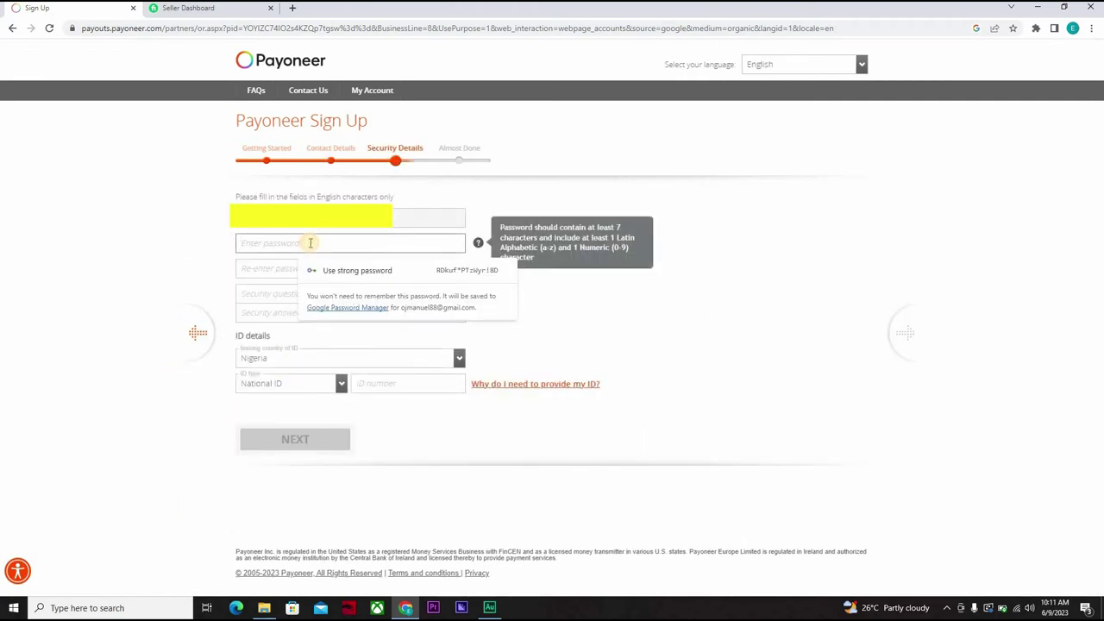
pyautogui.write('a••••••')
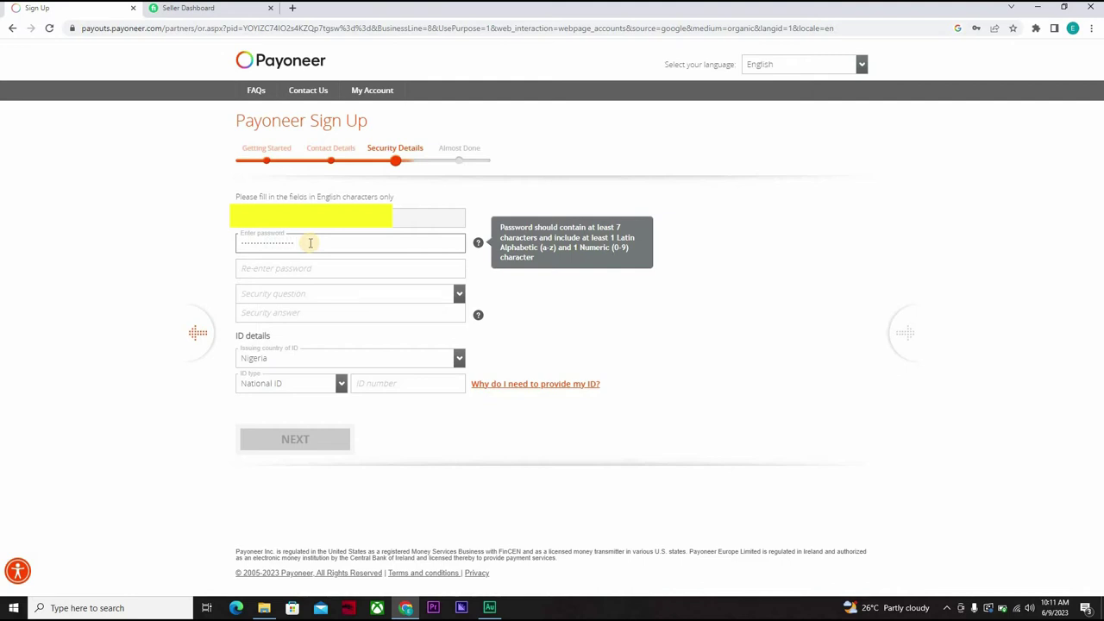
pyautogui.write('••')
pyautogui.click(305, 271)
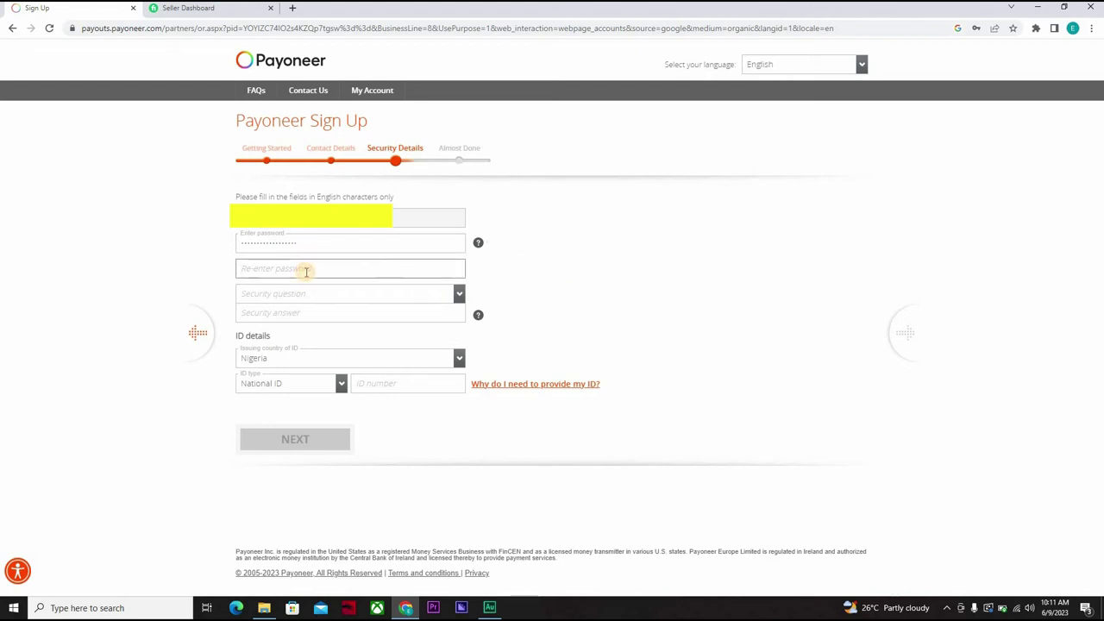
pyautogui.write('•••••••••••')
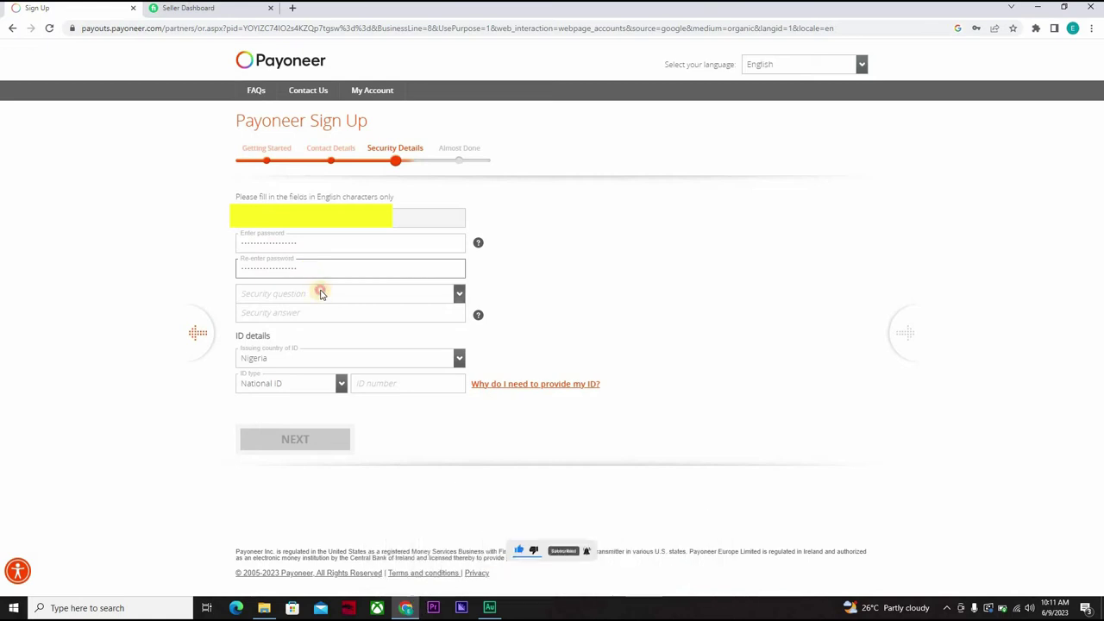
# Step: Choose the 'In which city was your first elementary school?' security question and type its answer
pyautogui.click(344, 297)
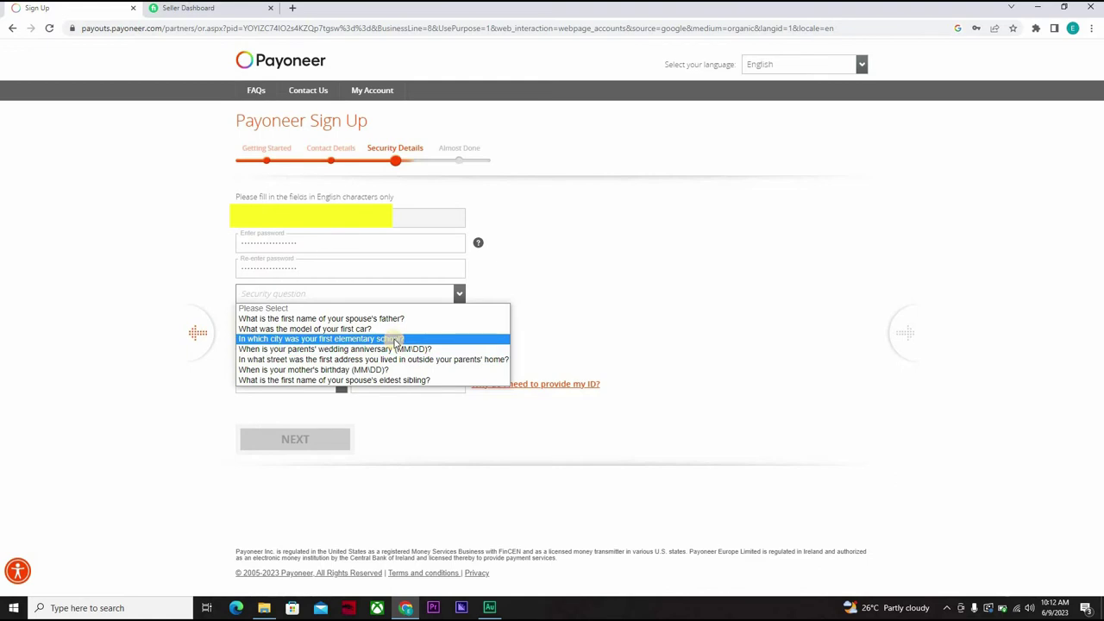
pyautogui.click(393, 340)
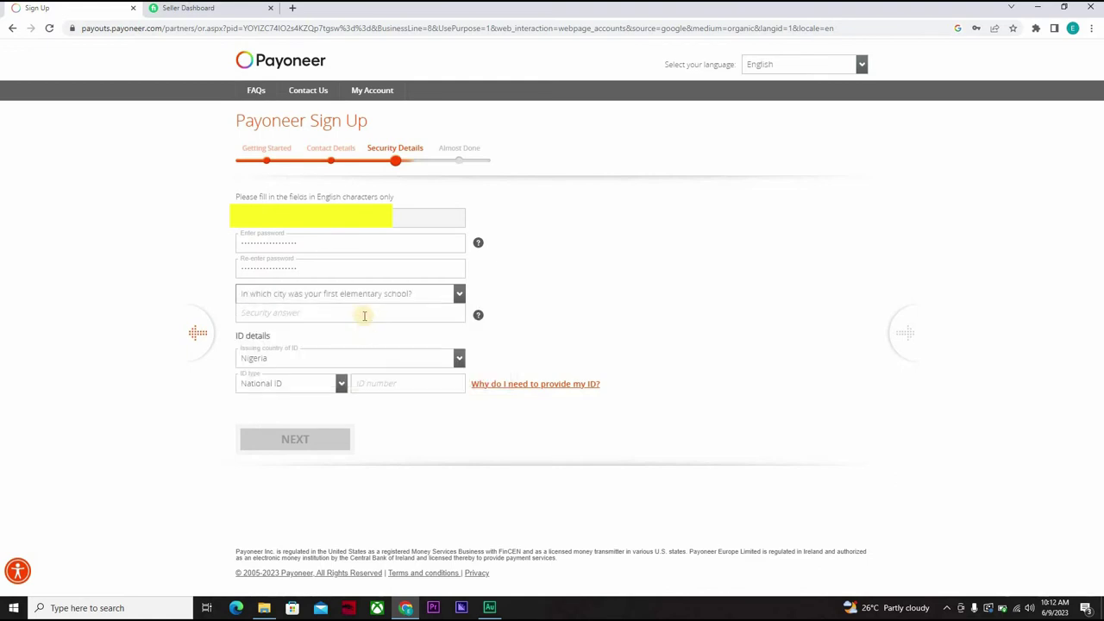
pyautogui.click(361, 313)
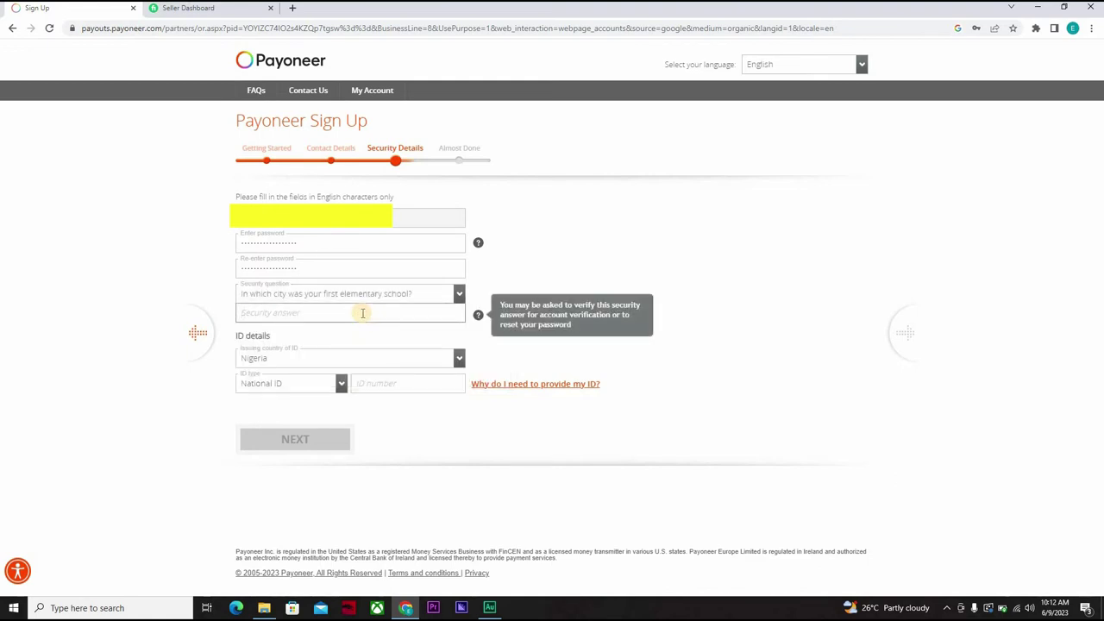
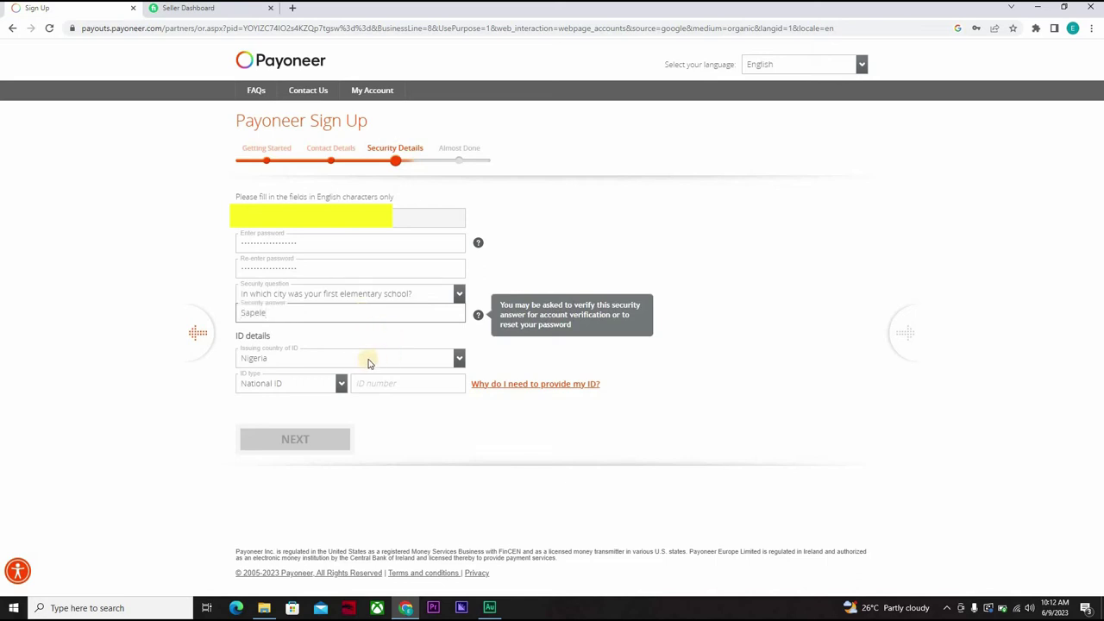
# Step: Enter the national ID number and submit the Security Details step
pyautogui.click(381, 388)
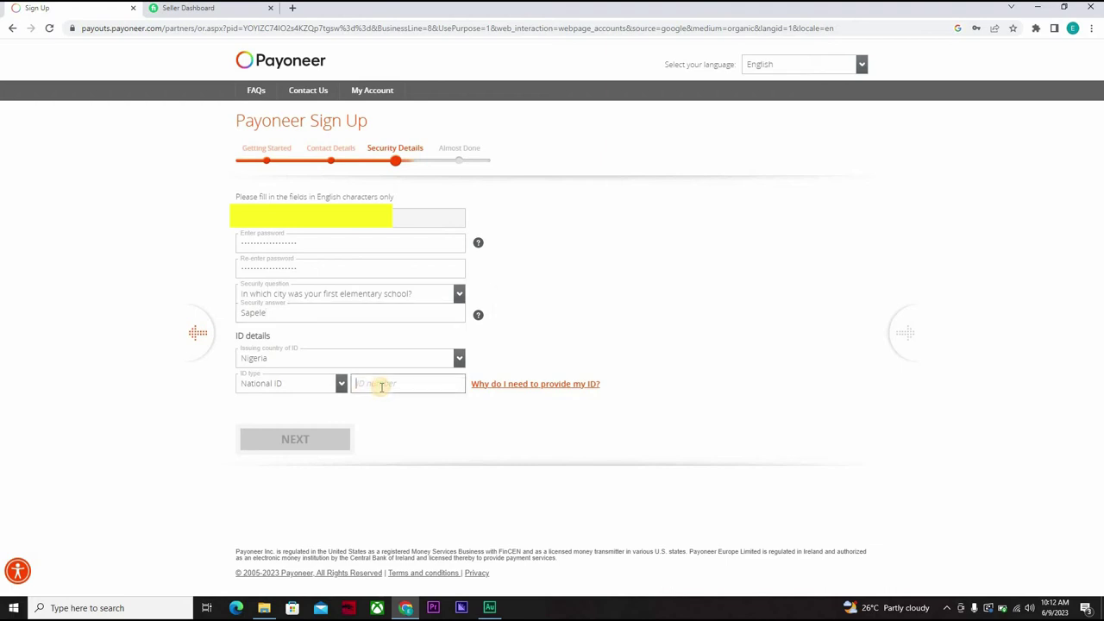
pyautogui.write('33')
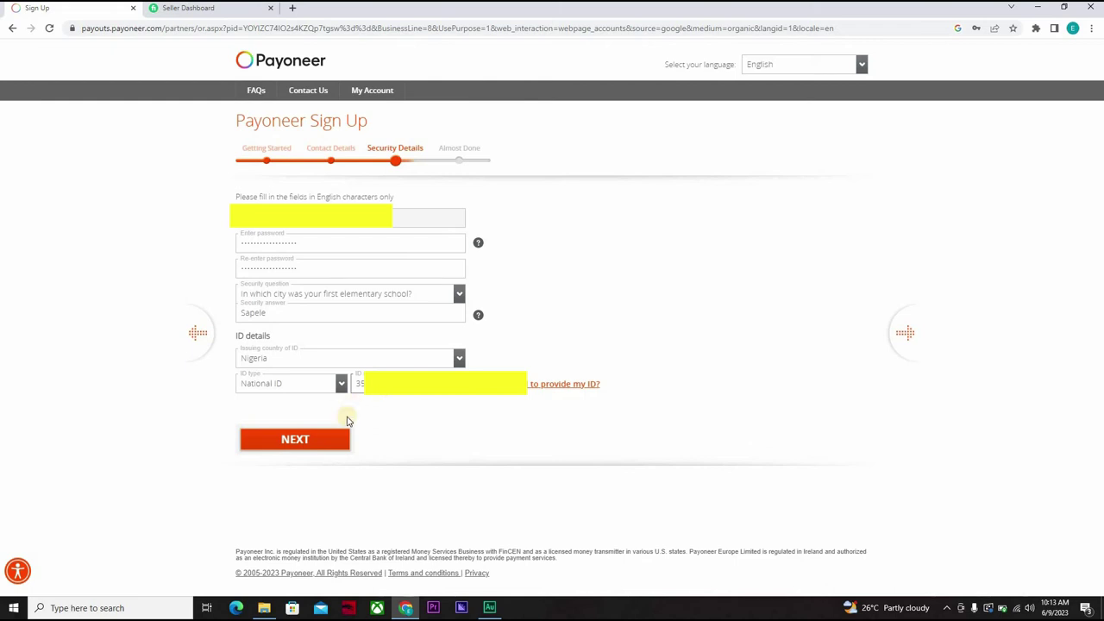
pyautogui.click(312, 441)
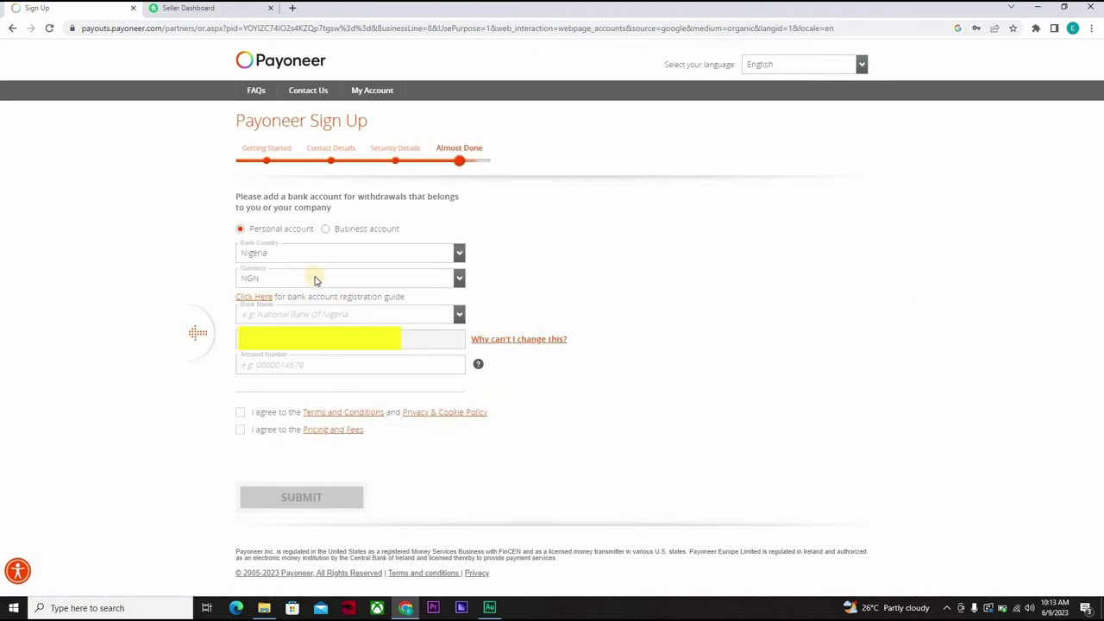
# Step: Set the withdrawal currency to USD, pick Guaranty Trust Bank, and enter the bank account number
pyautogui.click(441, 286)
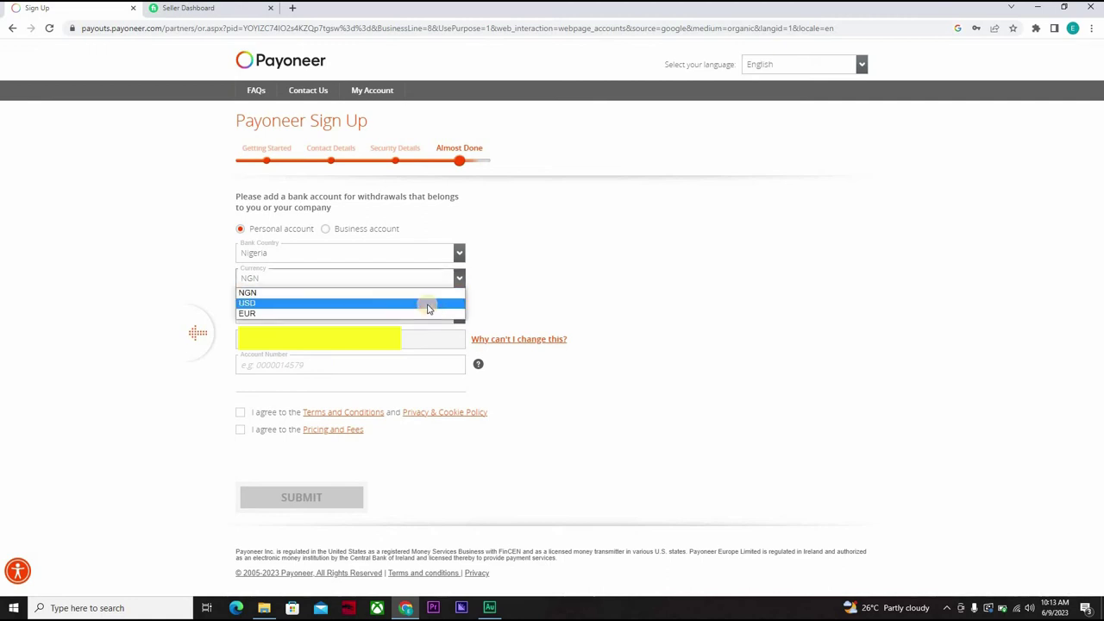
pyautogui.click(429, 304)
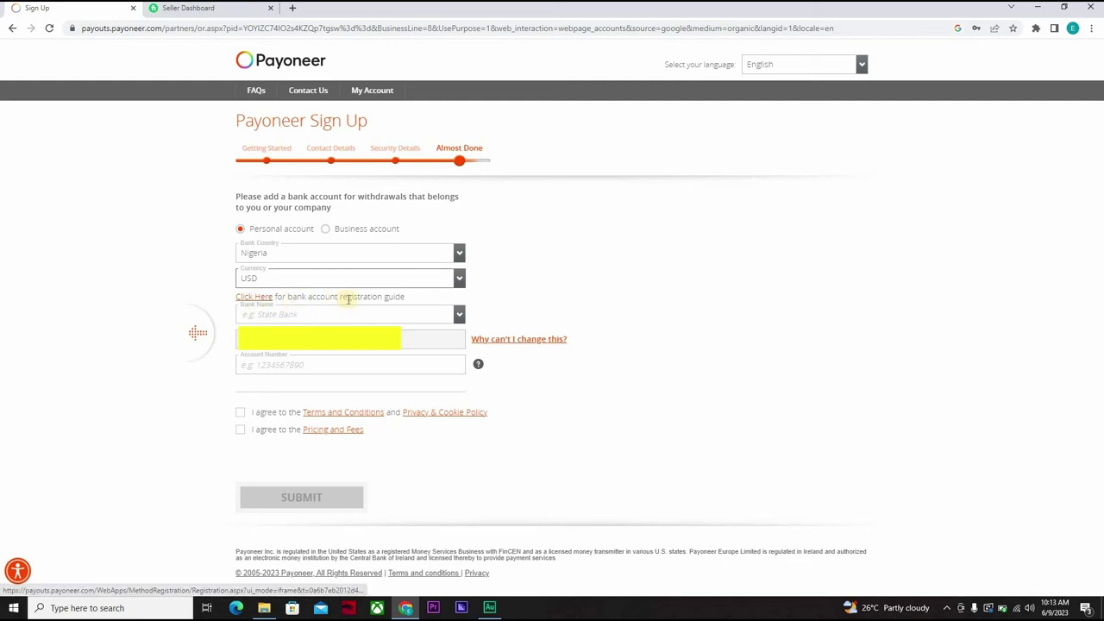
pyautogui.click(460, 314)
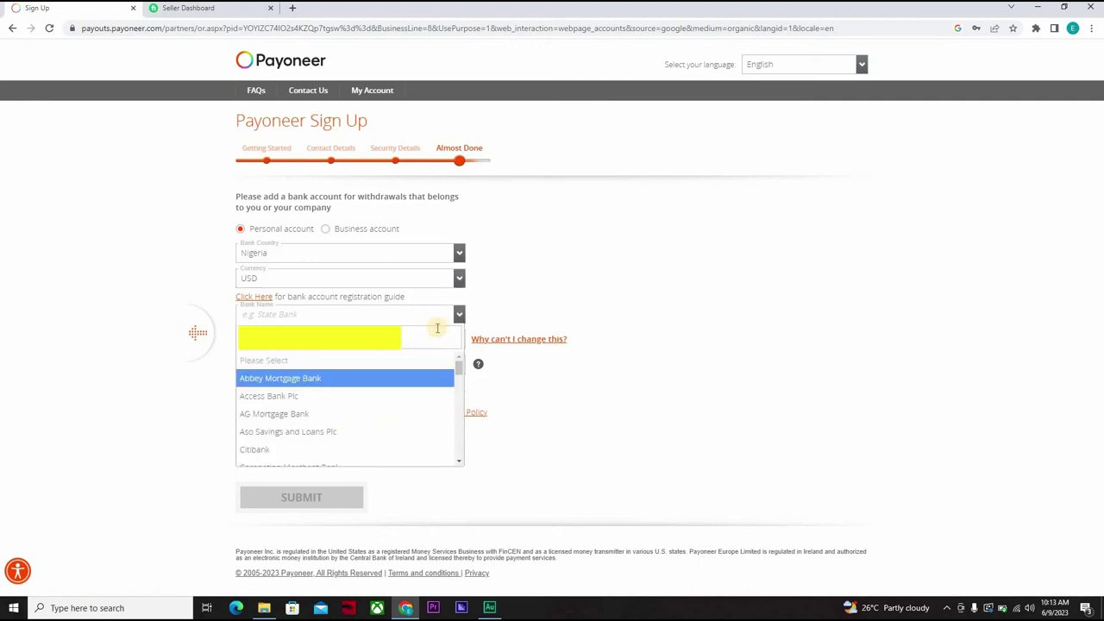
pyautogui.write('g')
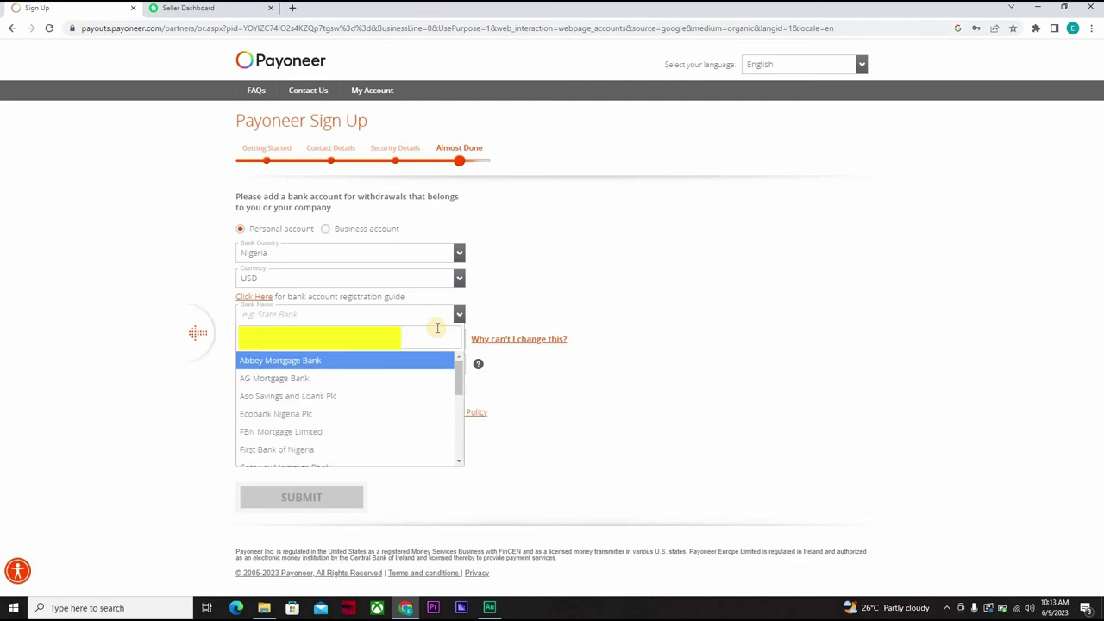
pyautogui.write('t')
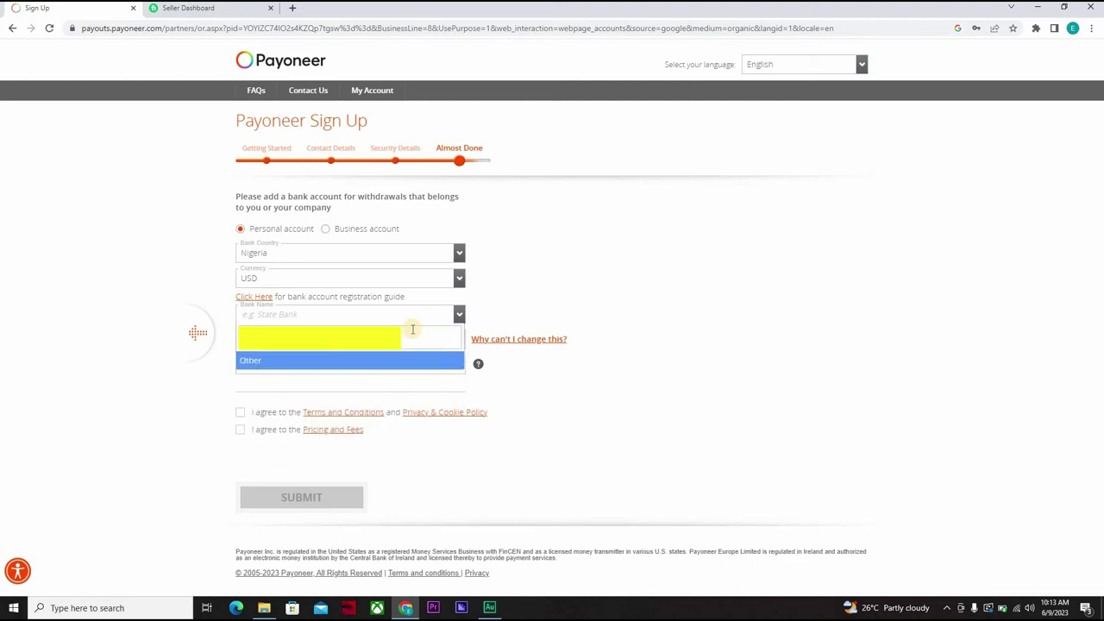
pyautogui.press('BackSpace')
pyautogui.write('u')
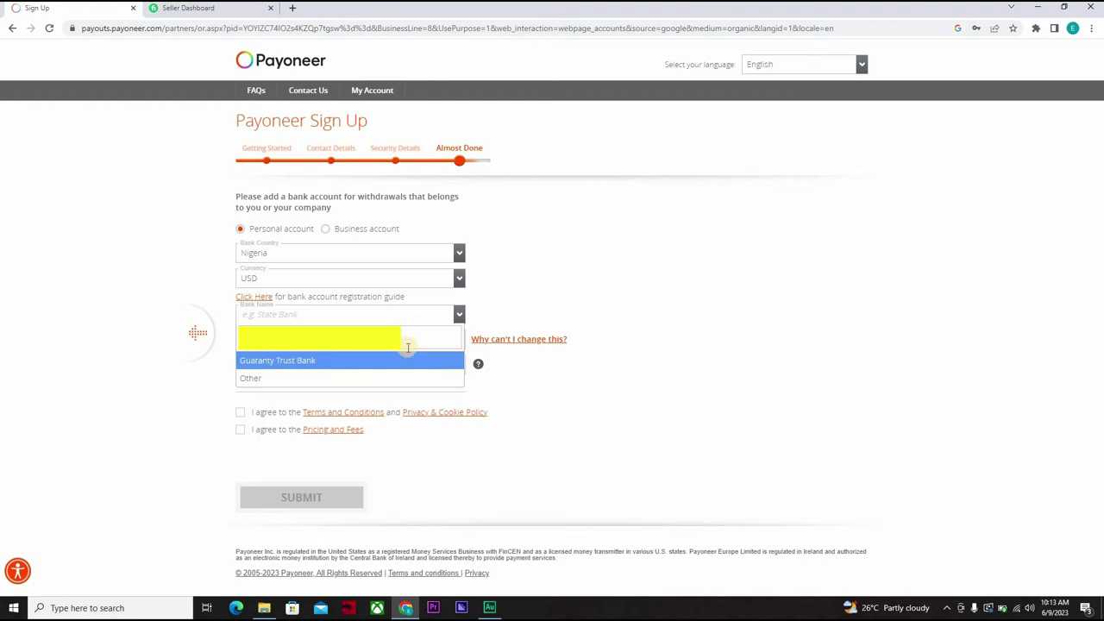
pyautogui.click(390, 361)
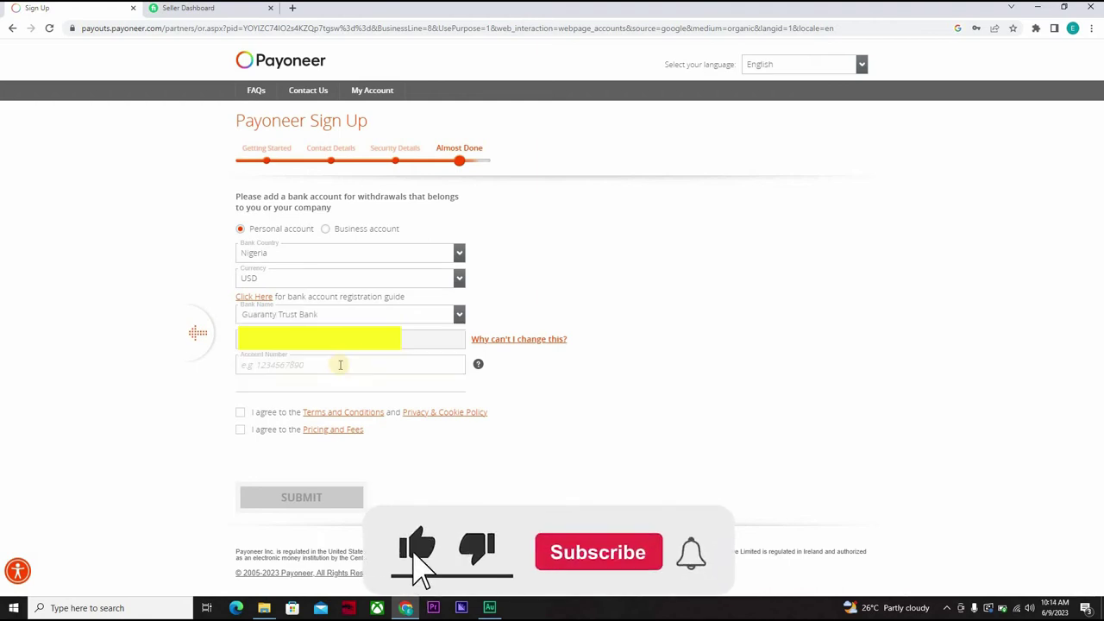
pyautogui.click(317, 364)
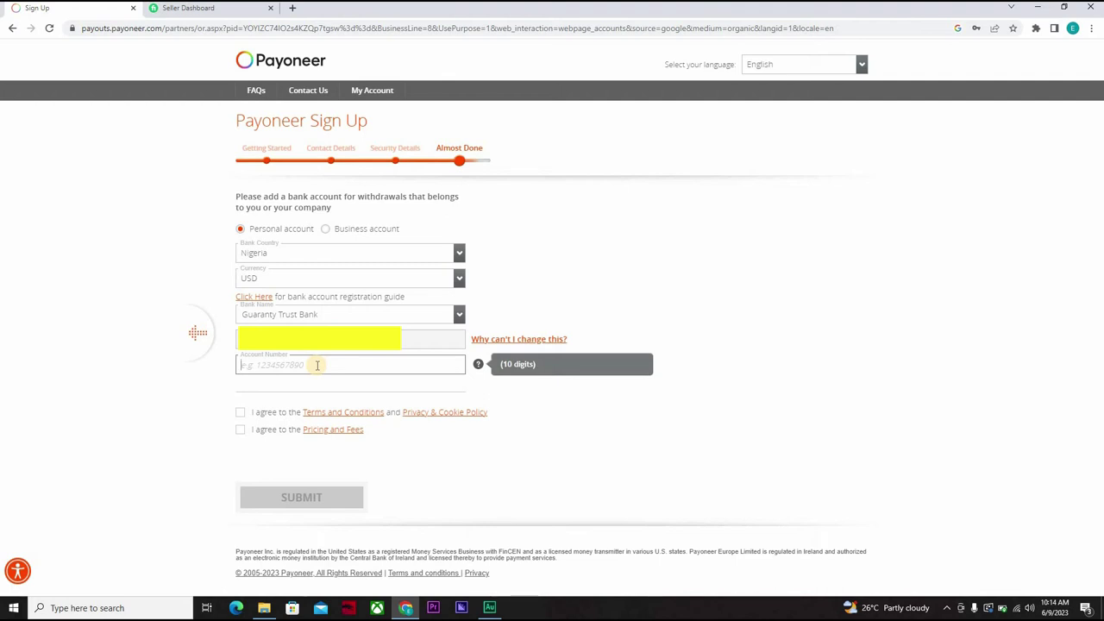
pyautogui.write('012')
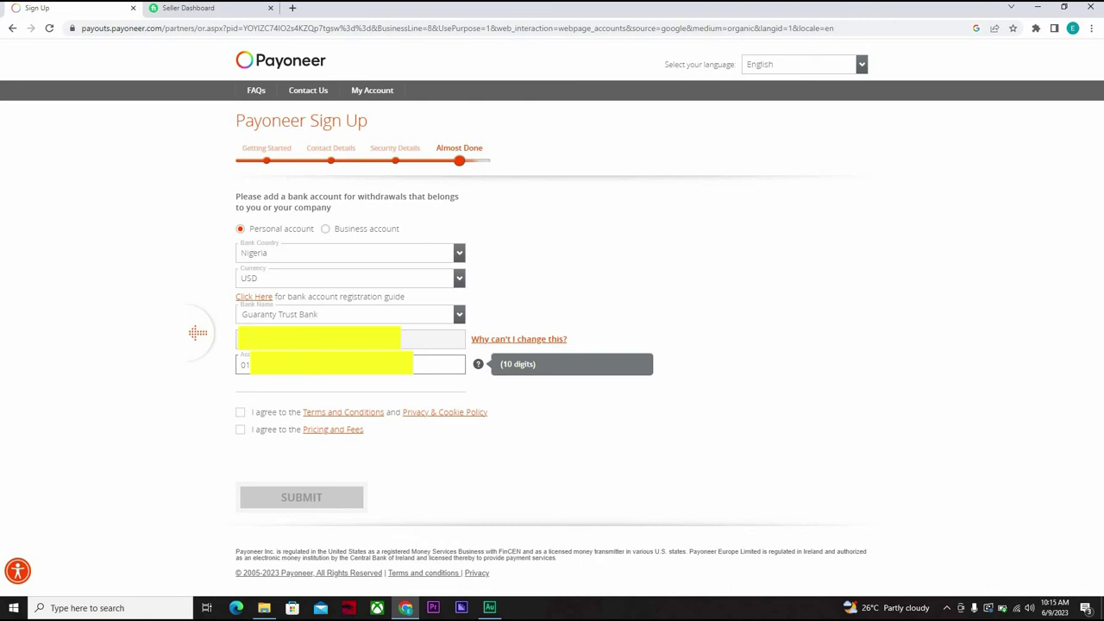
# Step: Tick the Terms and Conditions and Pricing and Fees boxes, then submit the sign-up form
pyautogui.click(240, 413)
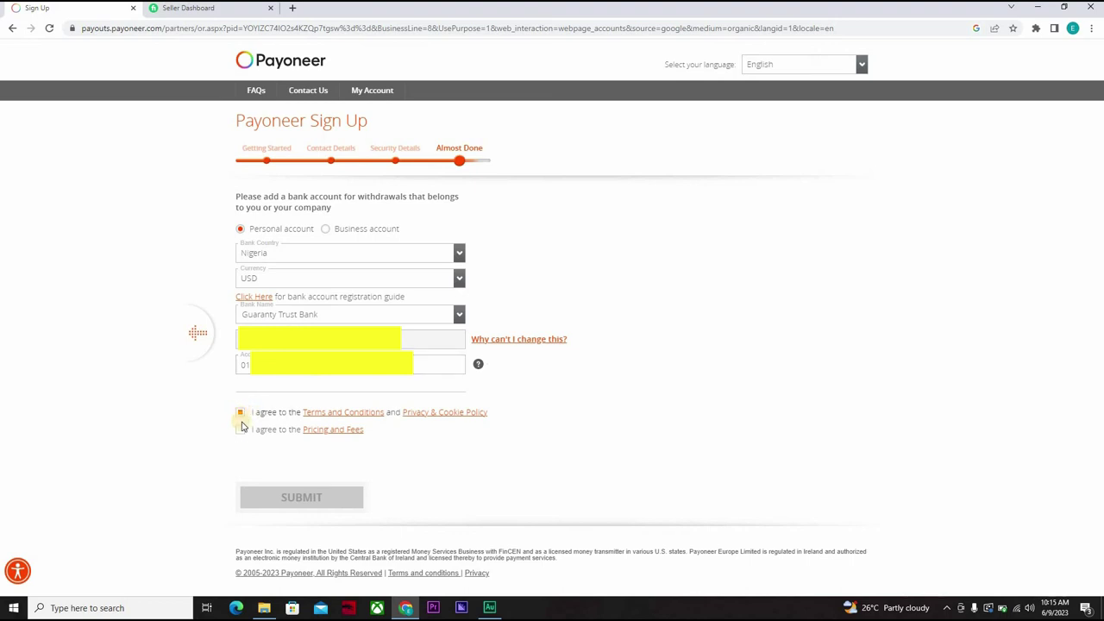
pyautogui.click(242, 432)
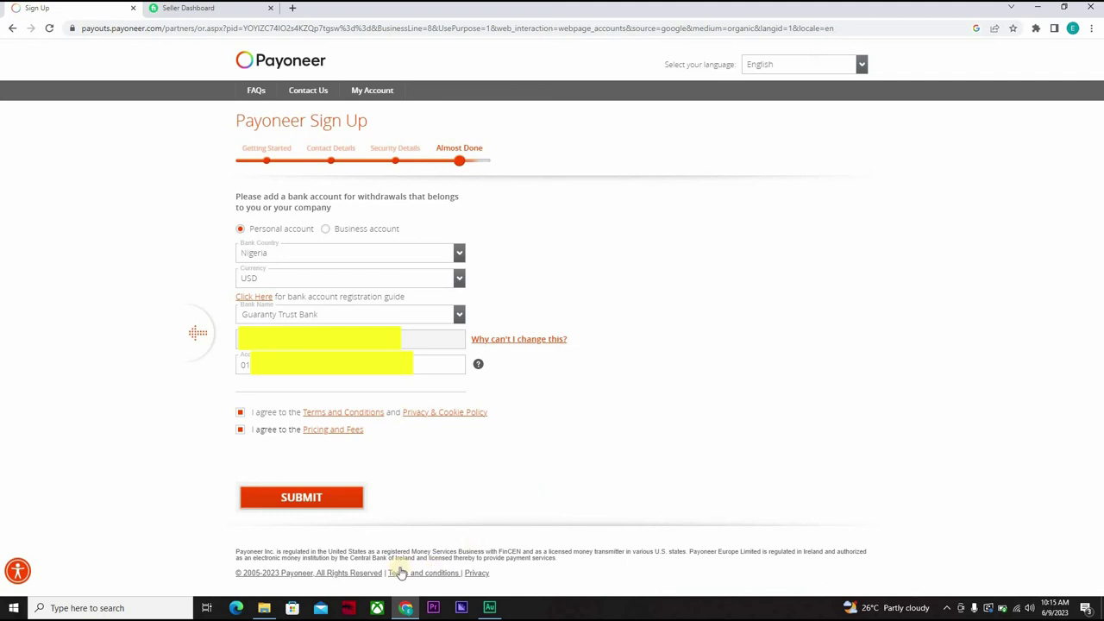
pyautogui.click(321, 500)
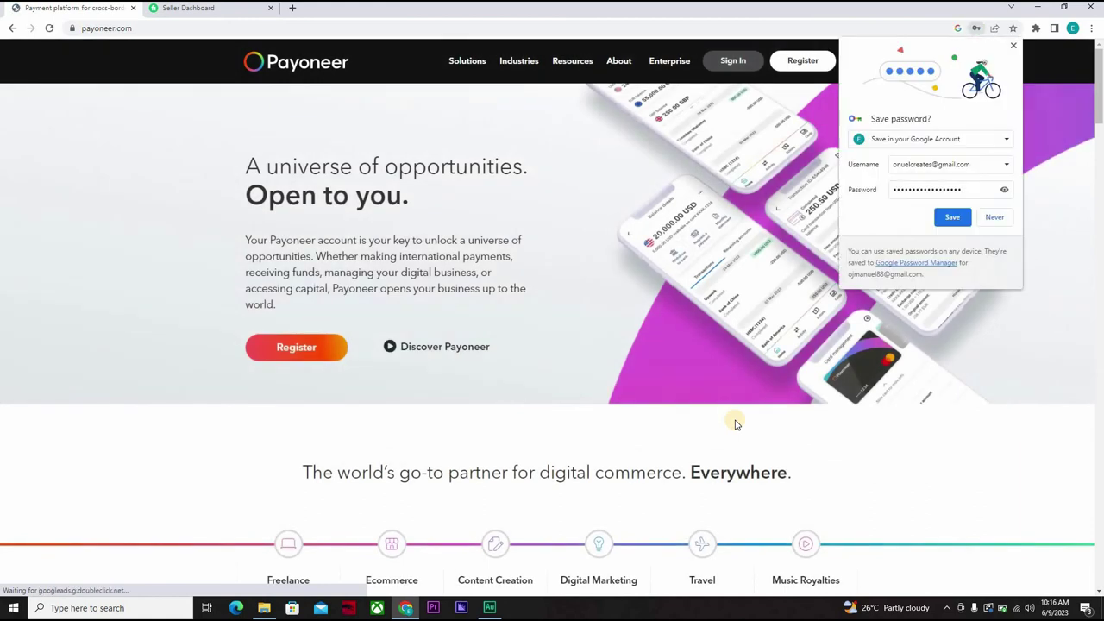
# Step: Save the Payoneer login in Chrome and read down the Refer a Friend blog article
pyautogui.click(948, 218)
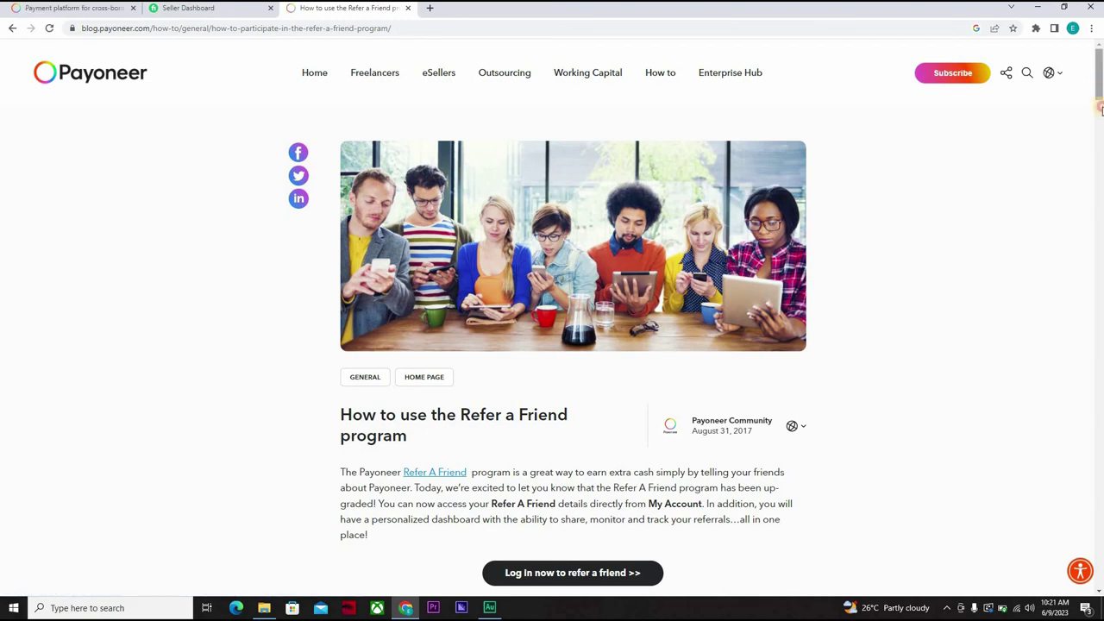
pyautogui.scroll(-2, 1098, 138)
pyautogui.scroll(-4, 1099, 138)
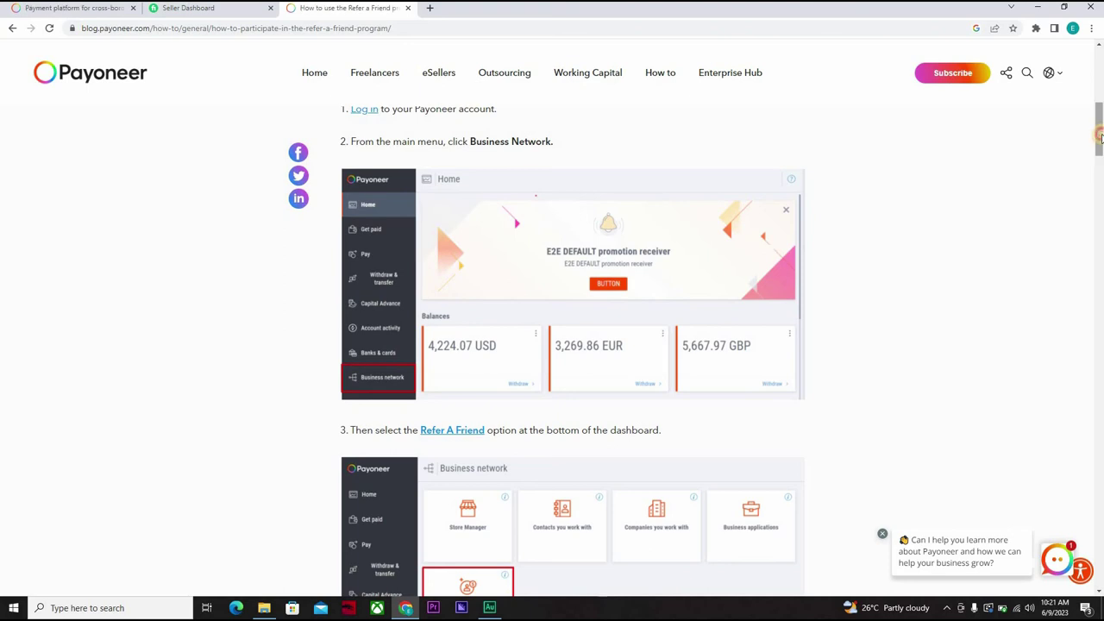
pyautogui.moveTo(1099, 149); pyautogui.dragTo(1100, 140)
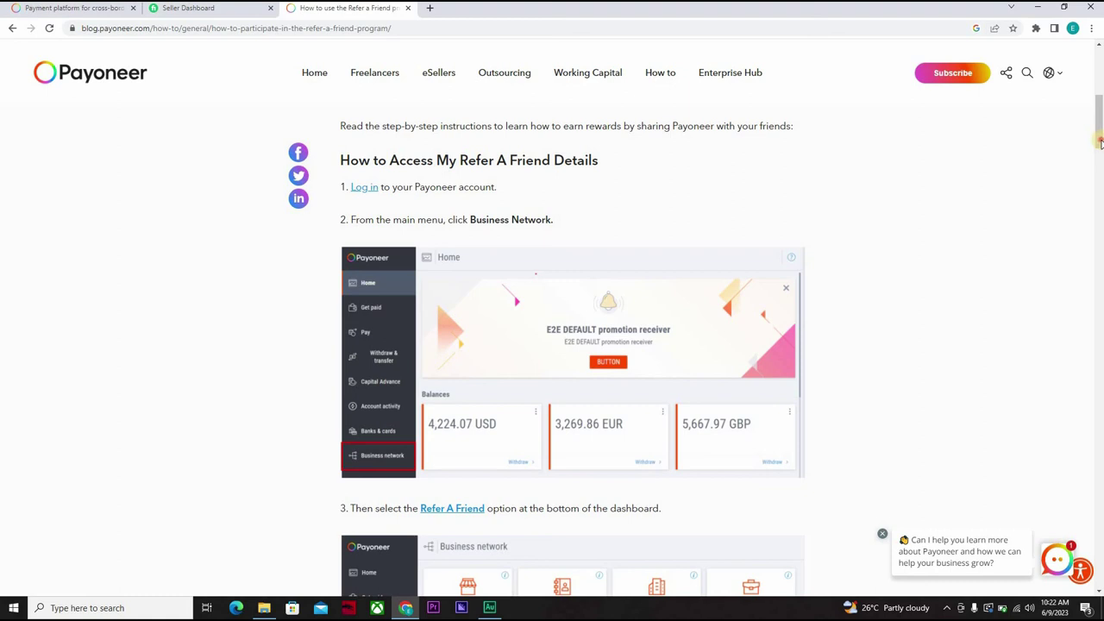
pyautogui.scroll(-2, 673, 203)
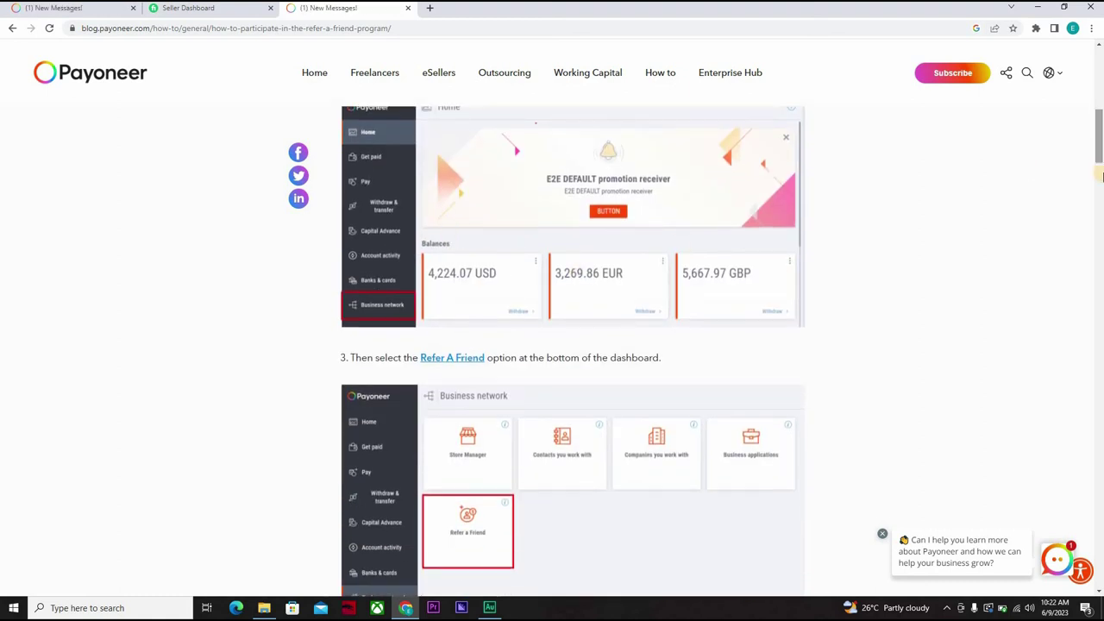
pyautogui.scroll(-3, 603, 172)
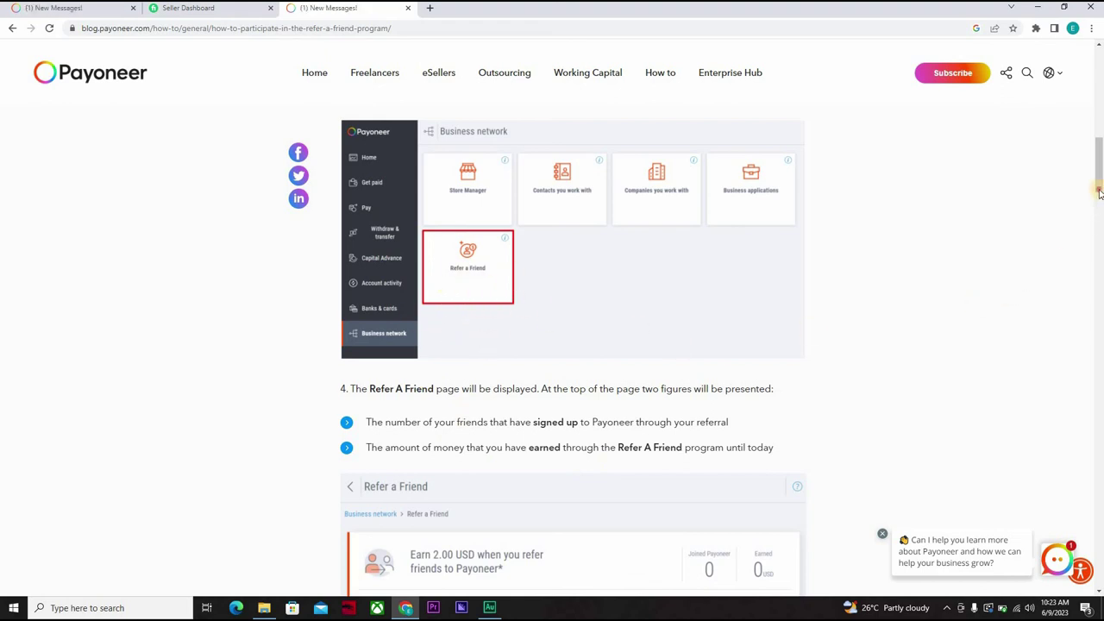
pyautogui.scroll(-3, 729, 296)
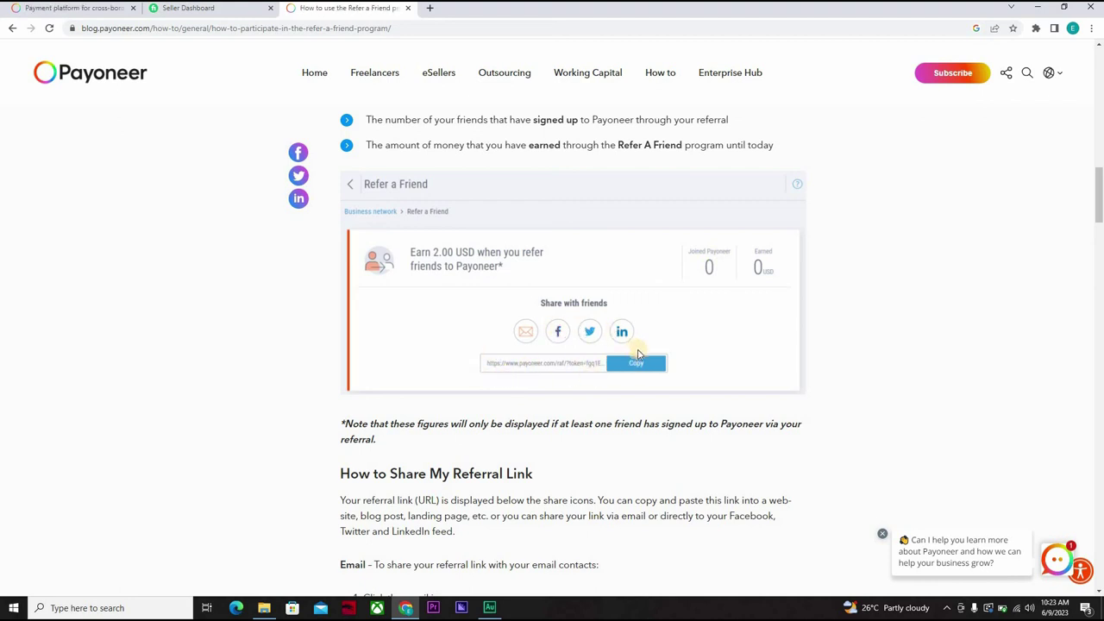
pyautogui.moveTo(1099, 210); pyautogui.dragTo(1099, 54)
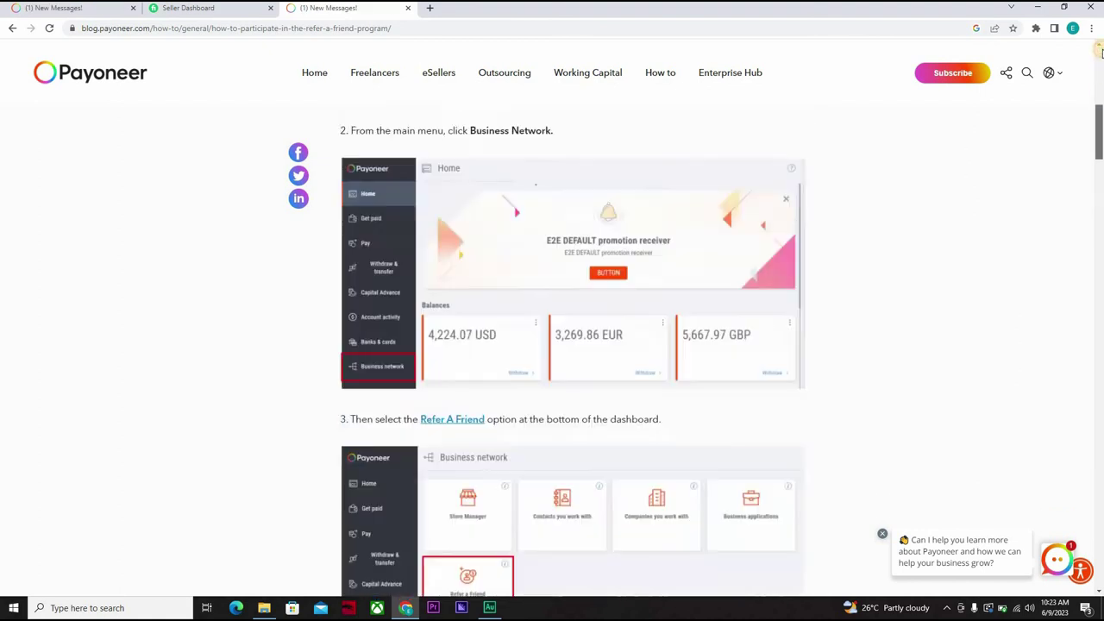
# Step: Switch to the Fiverr Seller Dashboard and open the My Business > Earnings page
pyautogui.click(93, 10)
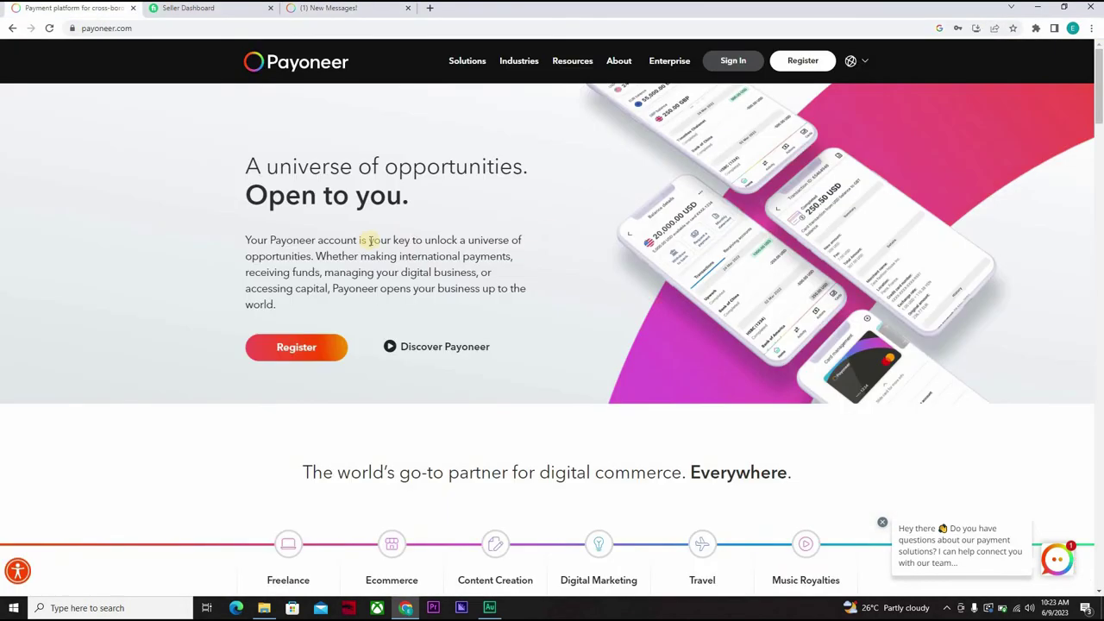
pyautogui.click(220, 10)
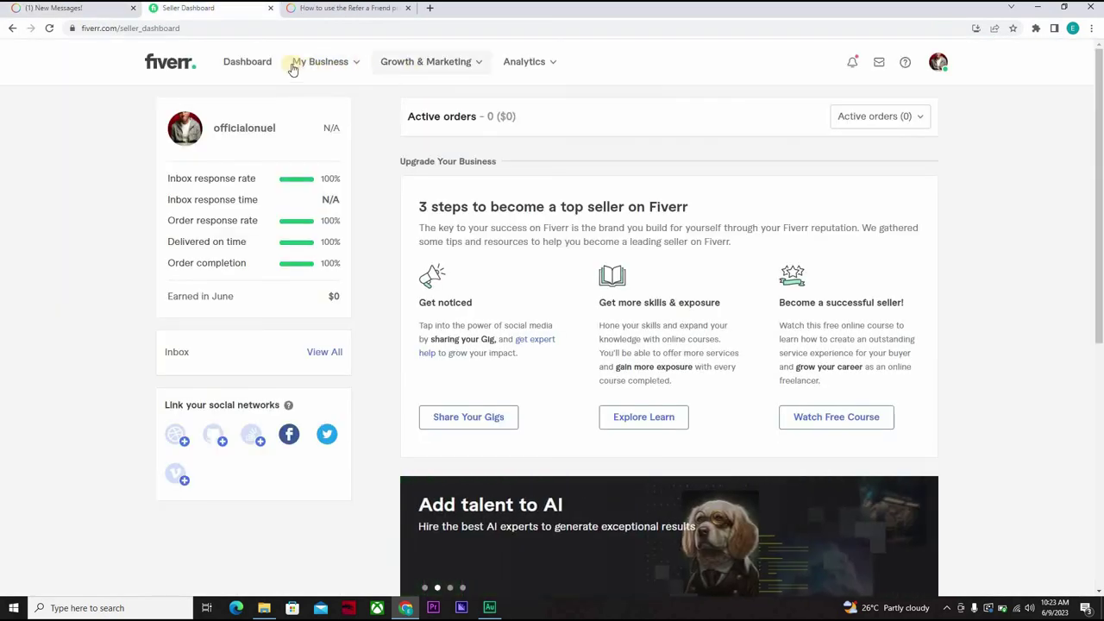
pyautogui.click(357, 63)
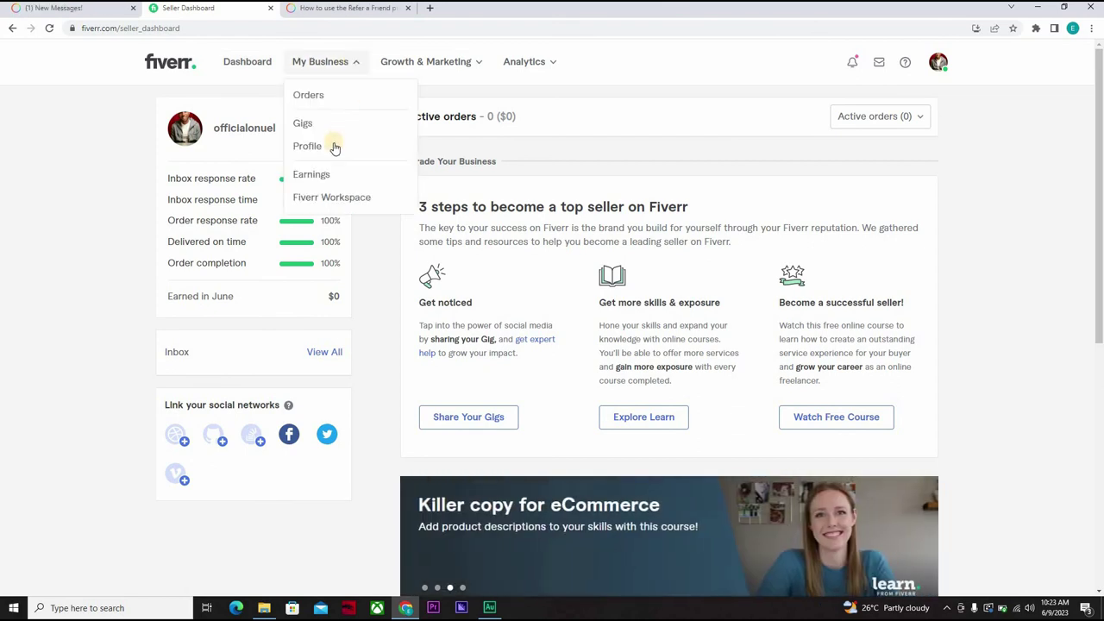
pyautogui.click(307, 181)
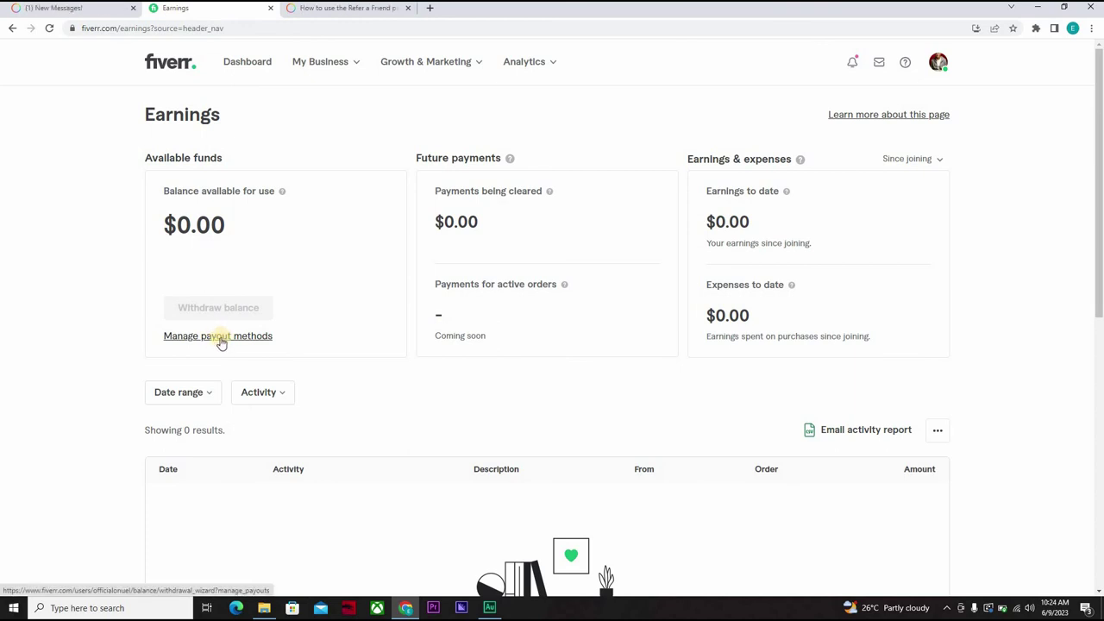
# Step: Review the payout methods, viewing the Bank transfer options but keeping it as the method
pyautogui.click(221, 342)
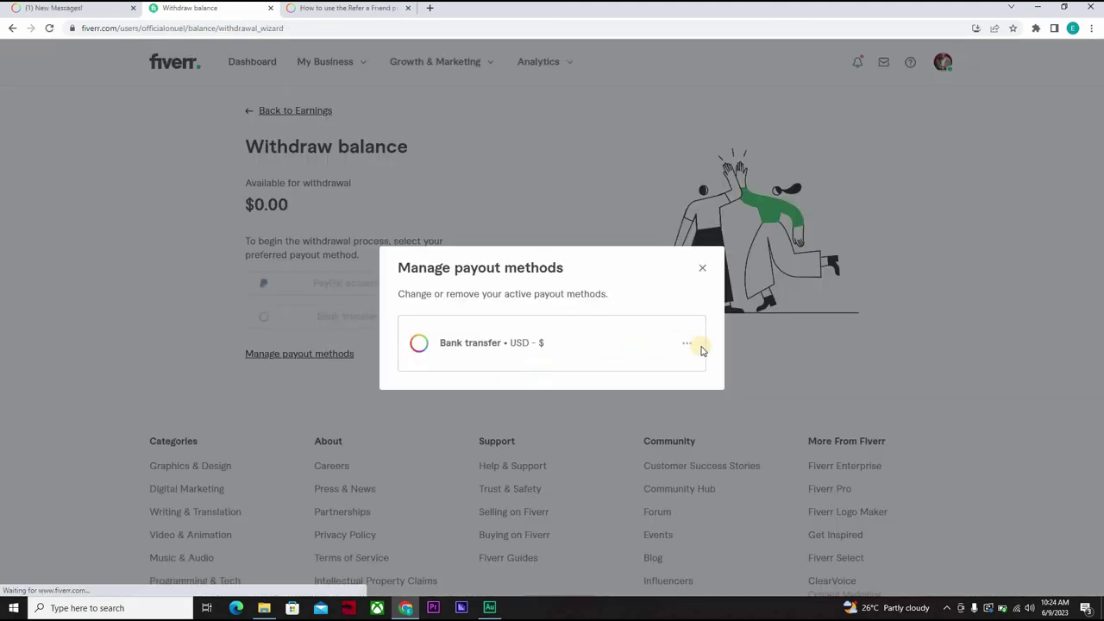
pyautogui.click(685, 345)
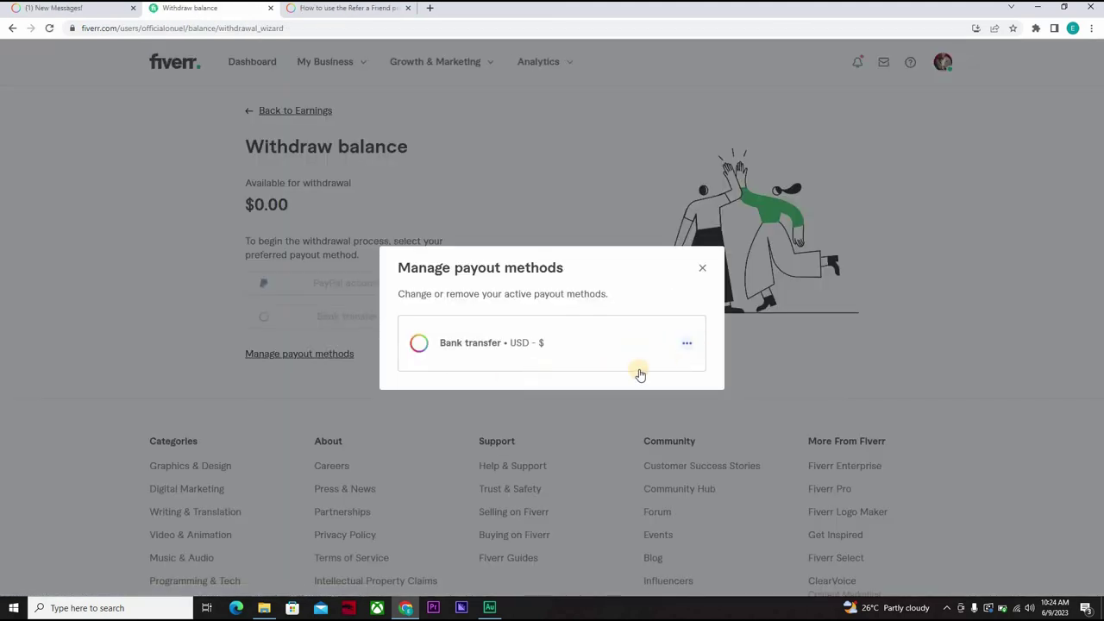
pyautogui.click(574, 340)
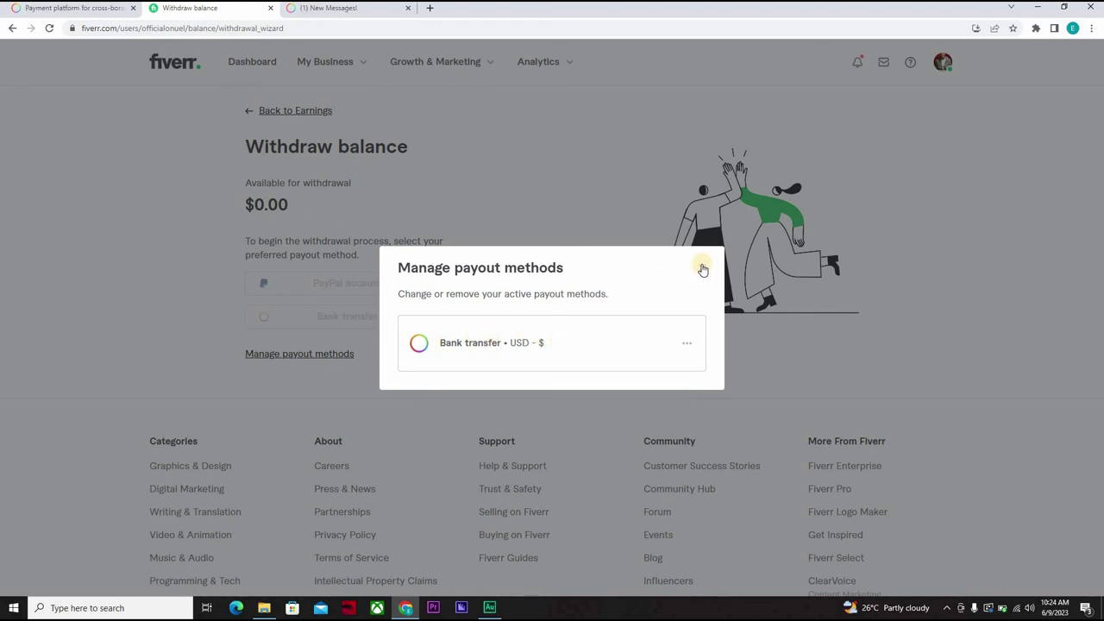
# Step: Close Fiverr's payout methods dialog and return to the Payoneer home page tab
pyautogui.click(480, 143)
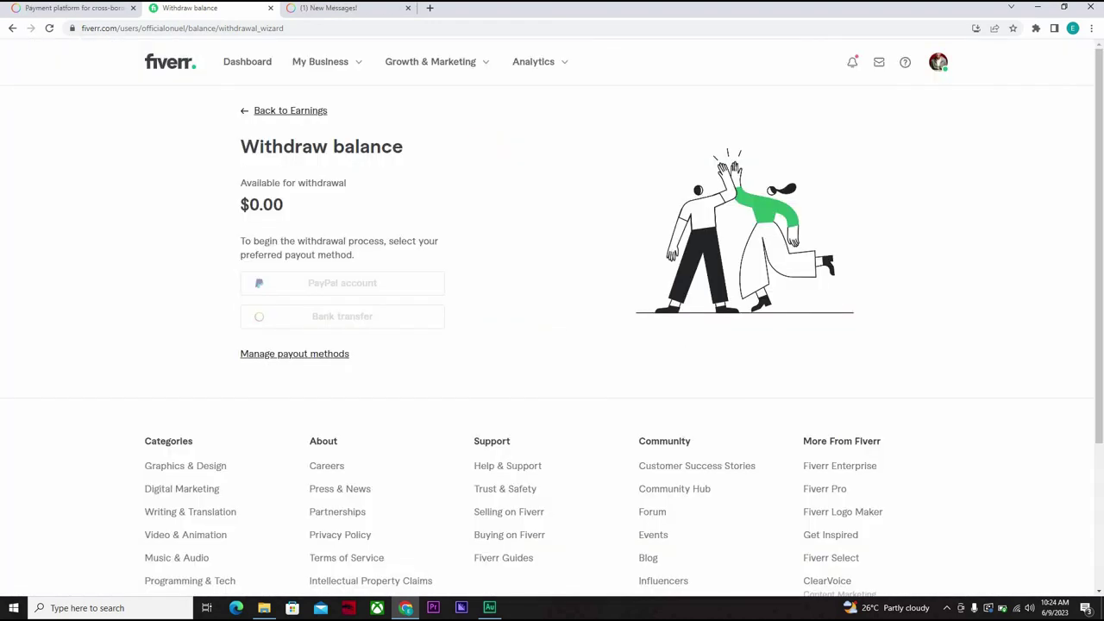
pyautogui.click(62, 13)
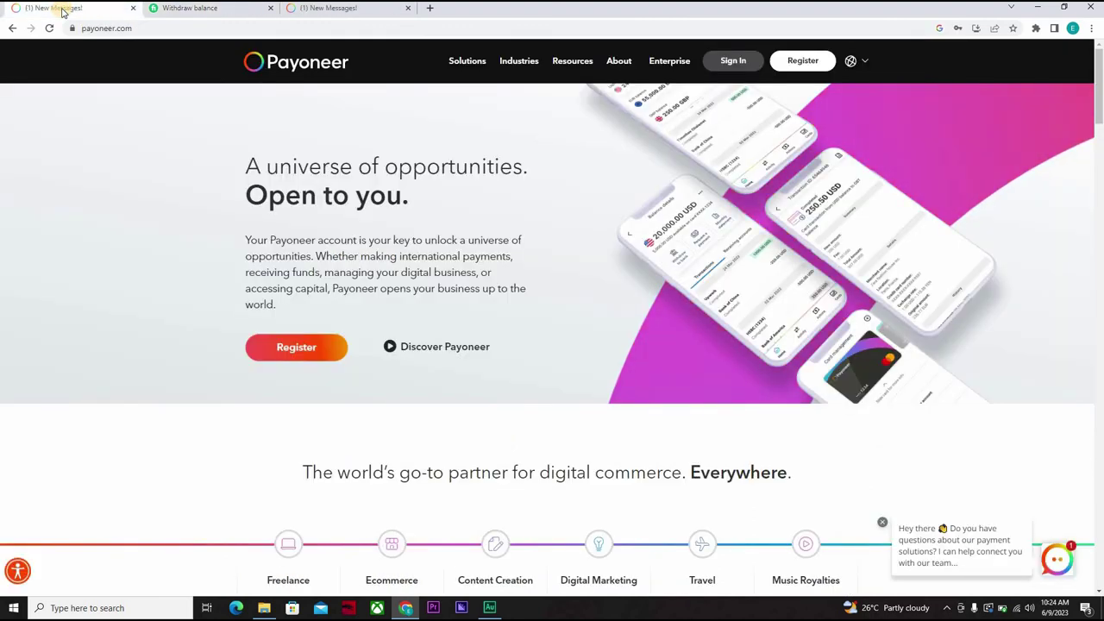